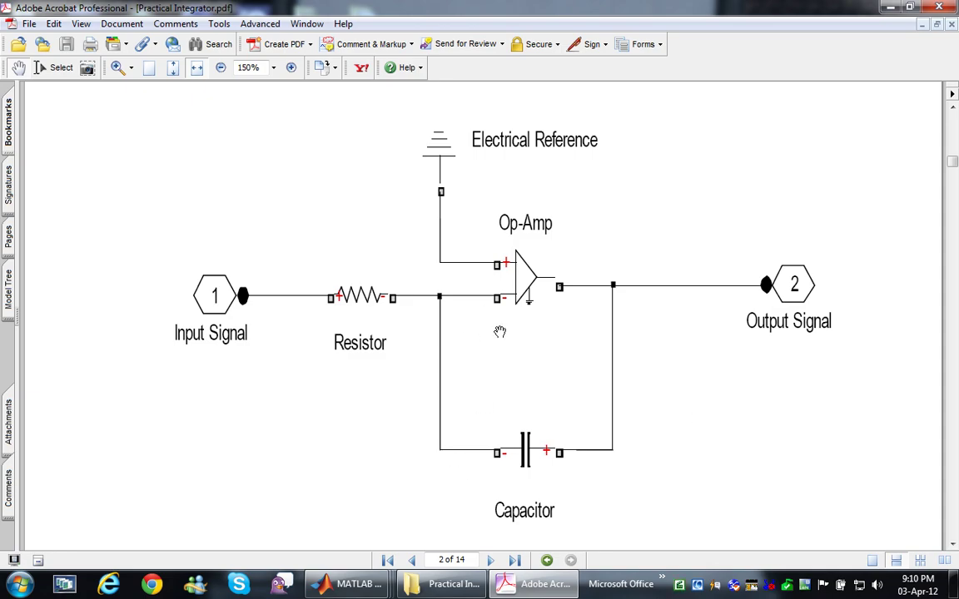
- Switch from the PDF to the Ideal_Integrator model in Simulink and identify its capacitor and resistor
{"action": "left_click", "coordinate": [358, 585]}
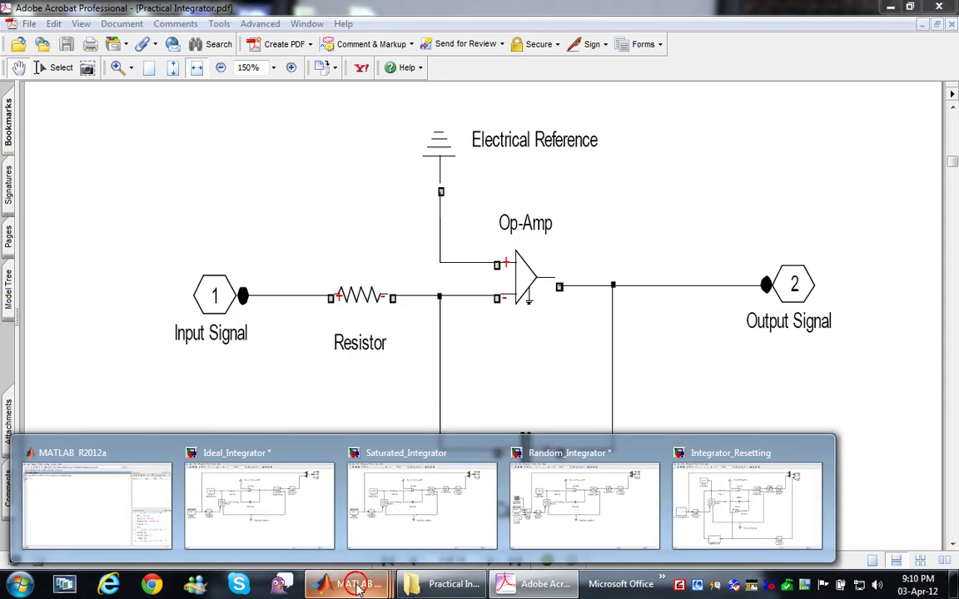
{"action": "left_click", "coordinate": [288, 510]}
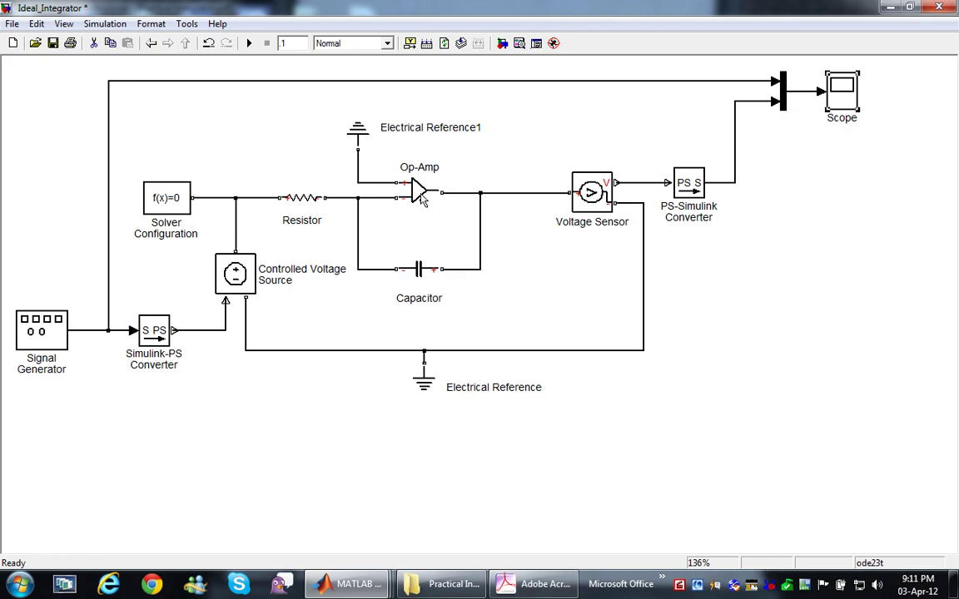
{"action": "left_click", "coordinate": [420, 269]}
{"action": "left_click", "coordinate": [304, 199]}
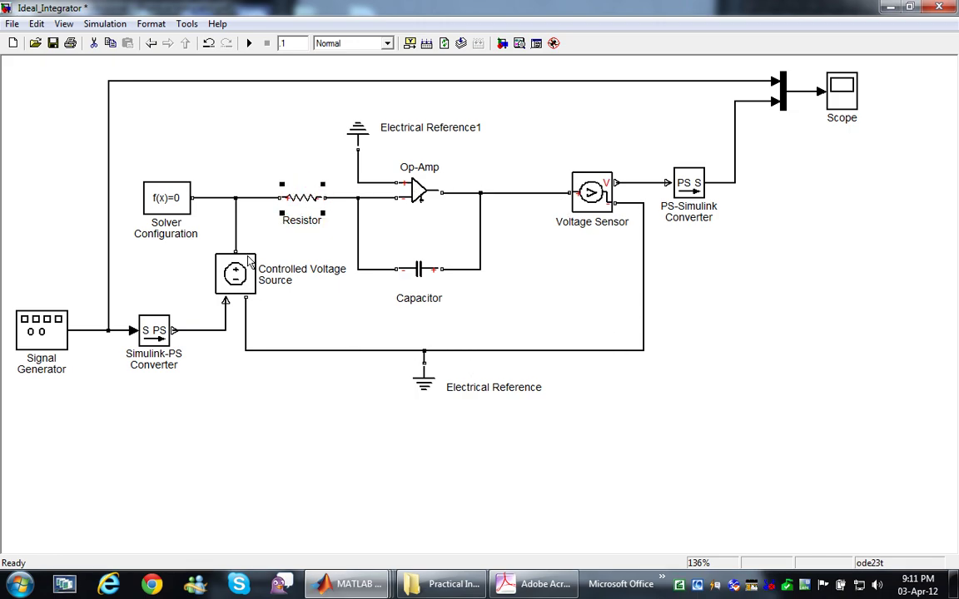
{"action": "left_click", "coordinate": [263, 118]}
- Review the amplitude and frequency in the Signal Generator's block parameters and close them
{"action": "double_click", "coordinate": [60, 337]}
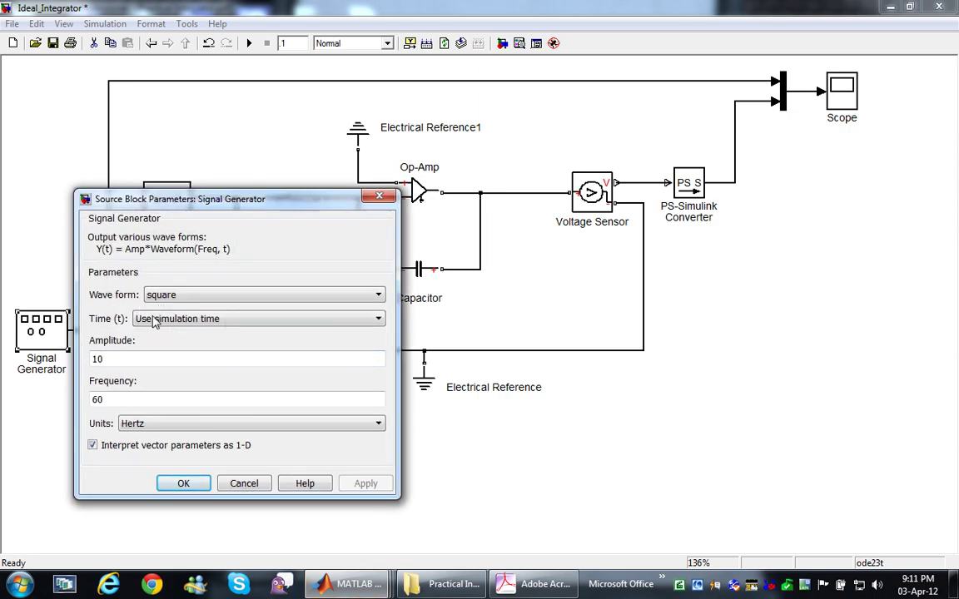
{"action": "double_click", "coordinate": [90, 359]}
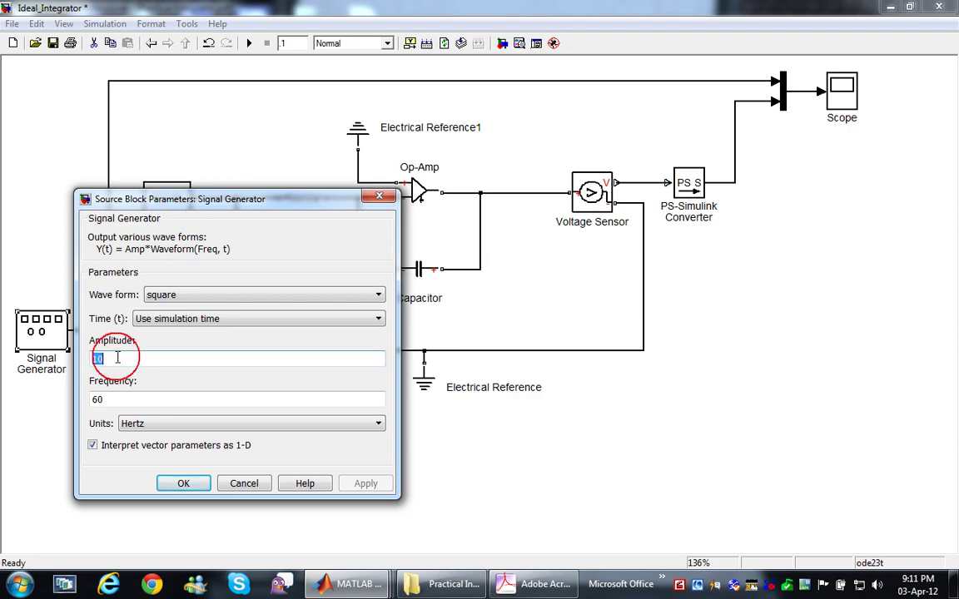
{"action": "double_click", "coordinate": [118, 395]}
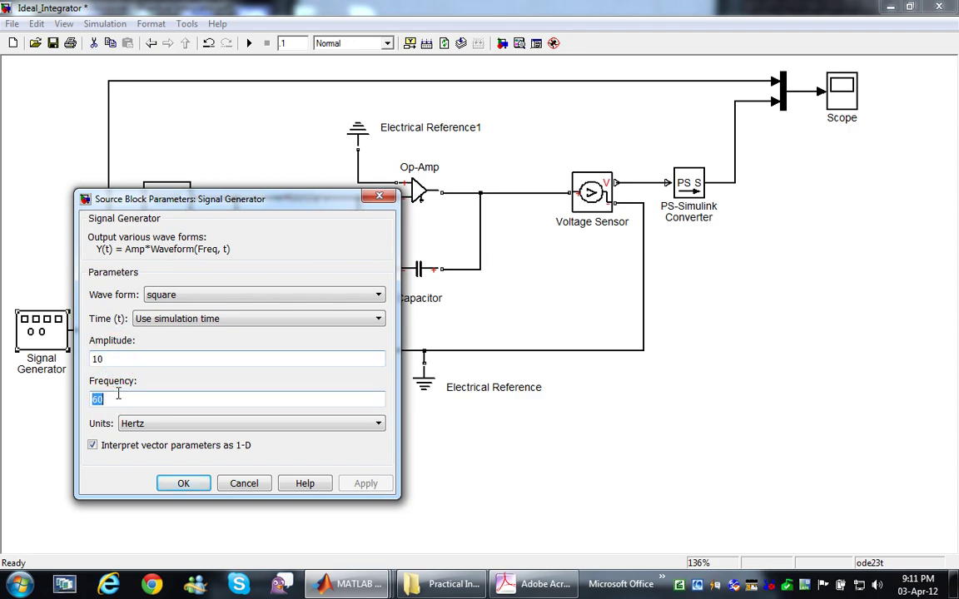
{"action": "left_click", "coordinate": [171, 483]}
- Examine the Simulink-PS converter, solver configuration, voltage sensor, PS-Simulink converter, capacitor, resistor and signal generator in the ideal circuit
{"action": "left_click", "coordinate": [140, 320]}
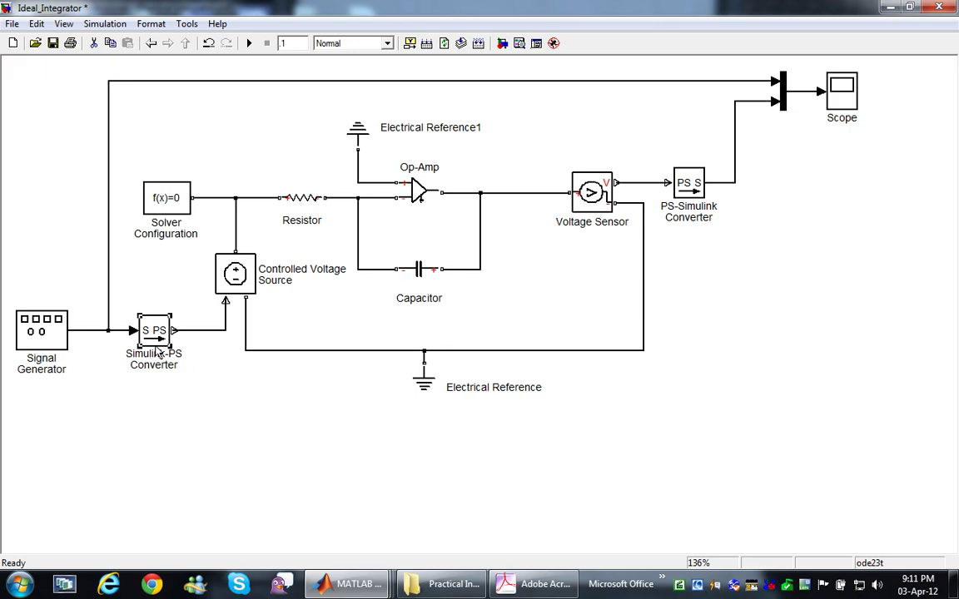
{"action": "left_click", "coordinate": [169, 203]}
{"action": "left_click", "coordinate": [588, 197]}
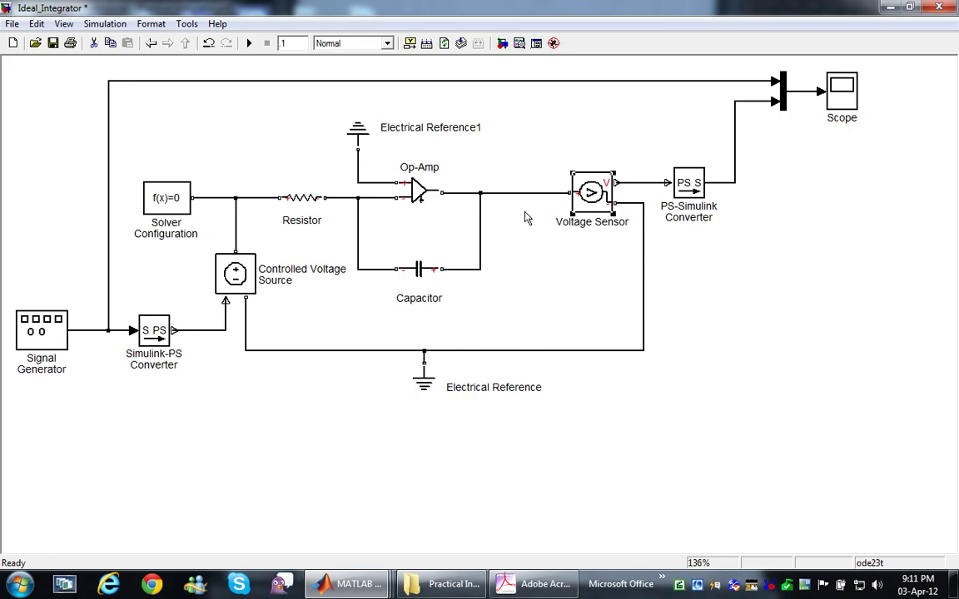
{"action": "left_click", "coordinate": [695, 188]}
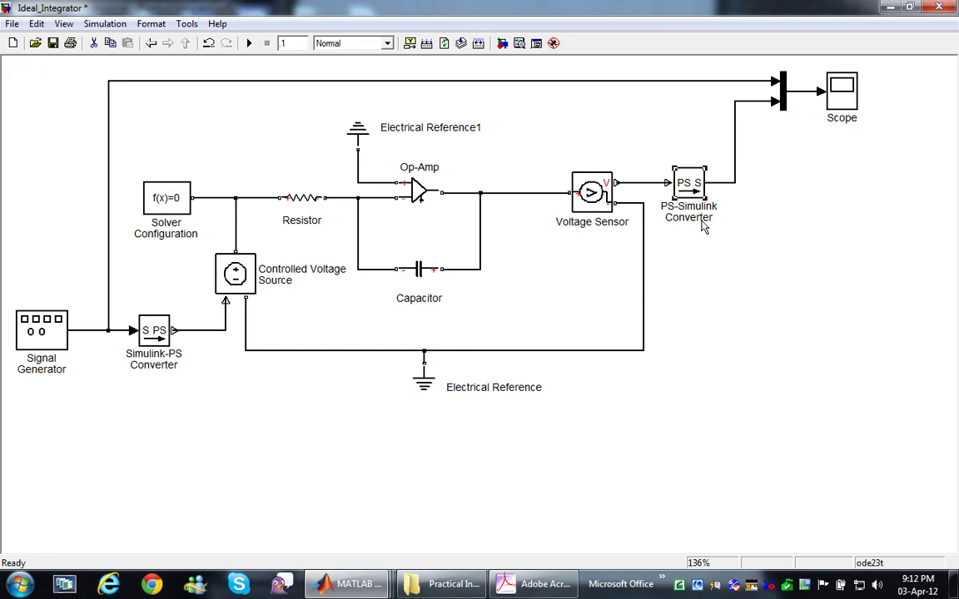
{"action": "left_click", "coordinate": [150, 341]}
{"action": "left_click", "coordinate": [690, 184]}
{"action": "left_click", "coordinate": [419, 269]}
{"action": "left_click", "coordinate": [290, 197]}
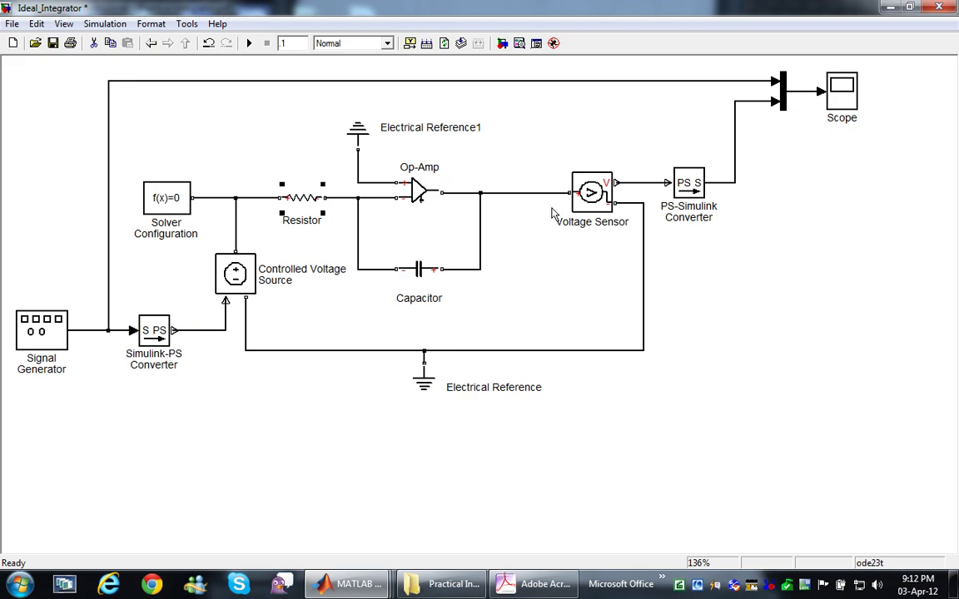
{"action": "left_click", "coordinate": [56, 321]}
- Simulate the Ideal_Integrator model, view the input and output waveforms on the Scope, and close the plot
{"action": "left_click", "coordinate": [251, 44]}
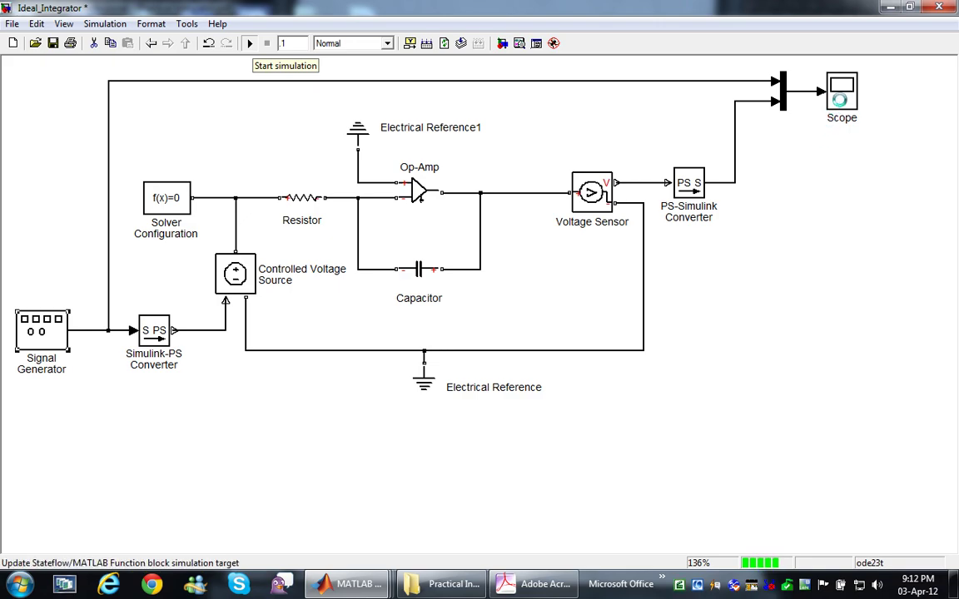
{"action": "left_click", "coordinate": [841, 100]}
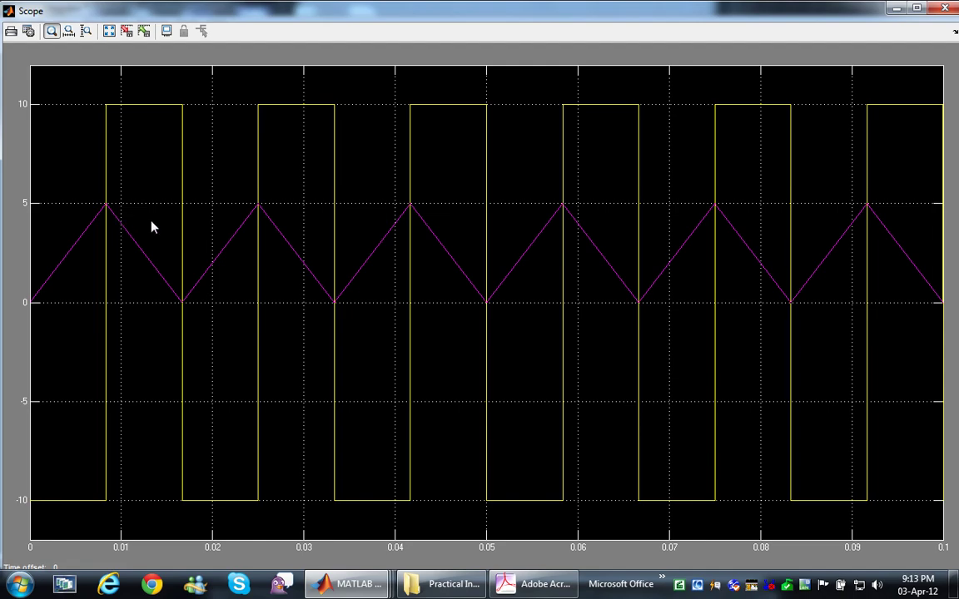
{"action": "left_click", "coordinate": [916, 10]}
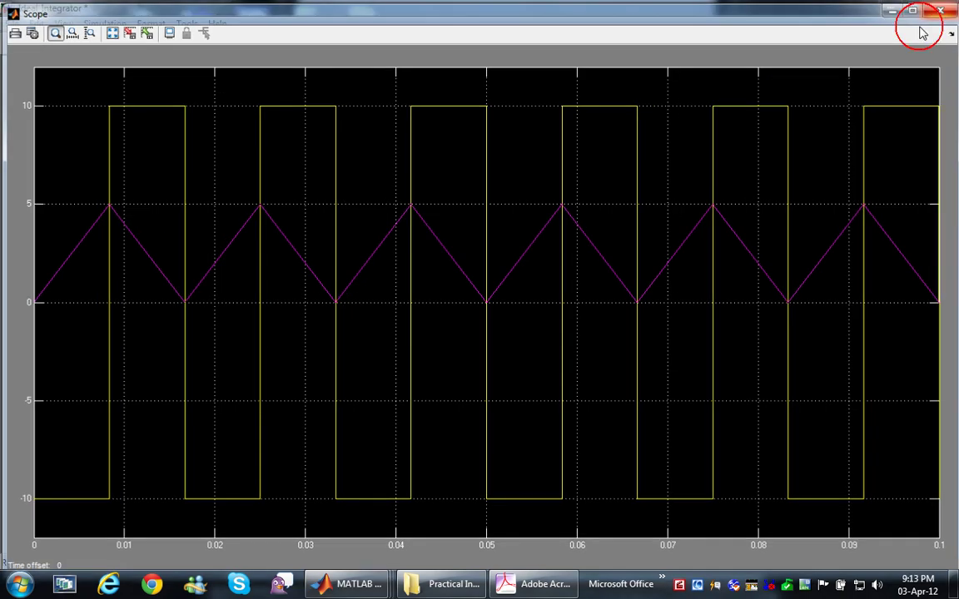
{"action": "left_click", "coordinate": [939, 10]}
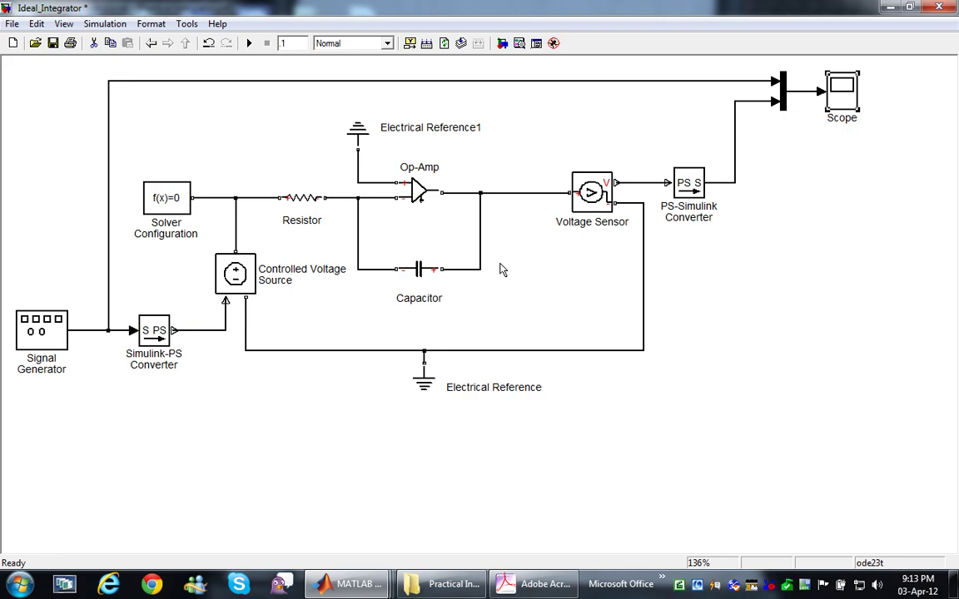
- Point out the op-amp in the ideal circuit and switch to the Saturated_Integrator model
{"action": "left_click_drag", "start_coordinate": [370, 154], "coordinate": [450, 212]}
{"action": "left_click", "coordinate": [422, 225]}
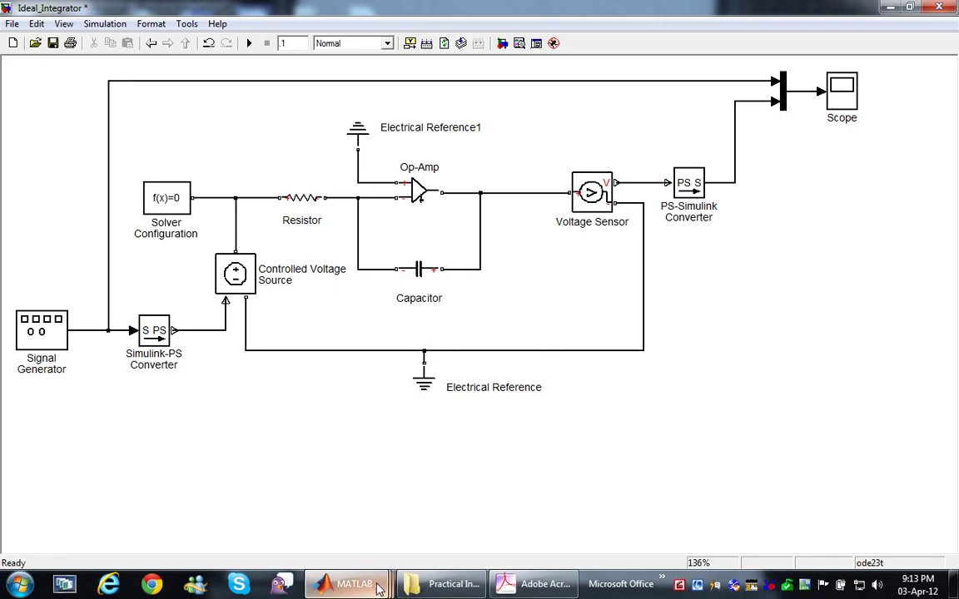
{"action": "mouse_move", "coordinate": [375, 583]}
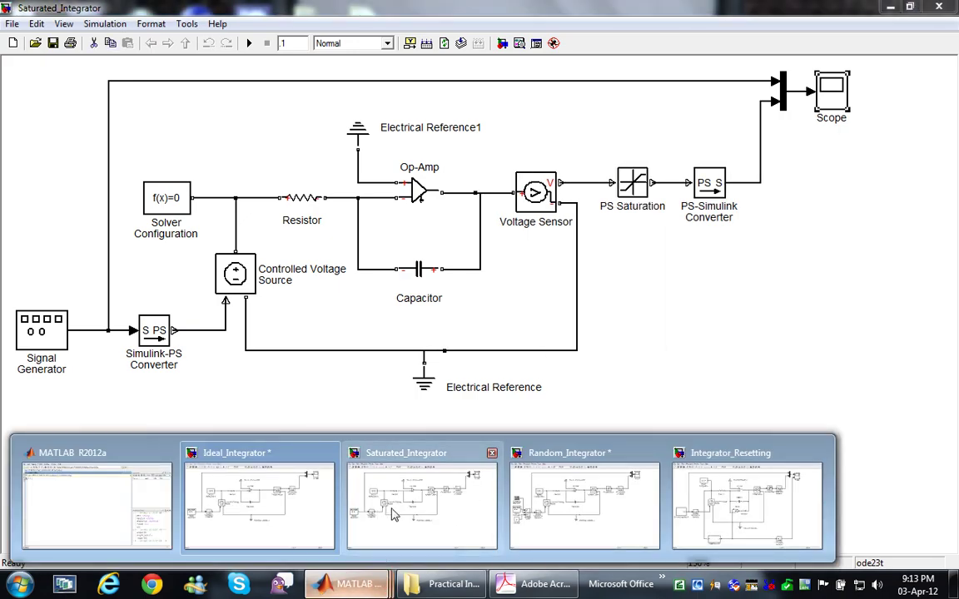
{"action": "left_click", "coordinate": [400, 505]}
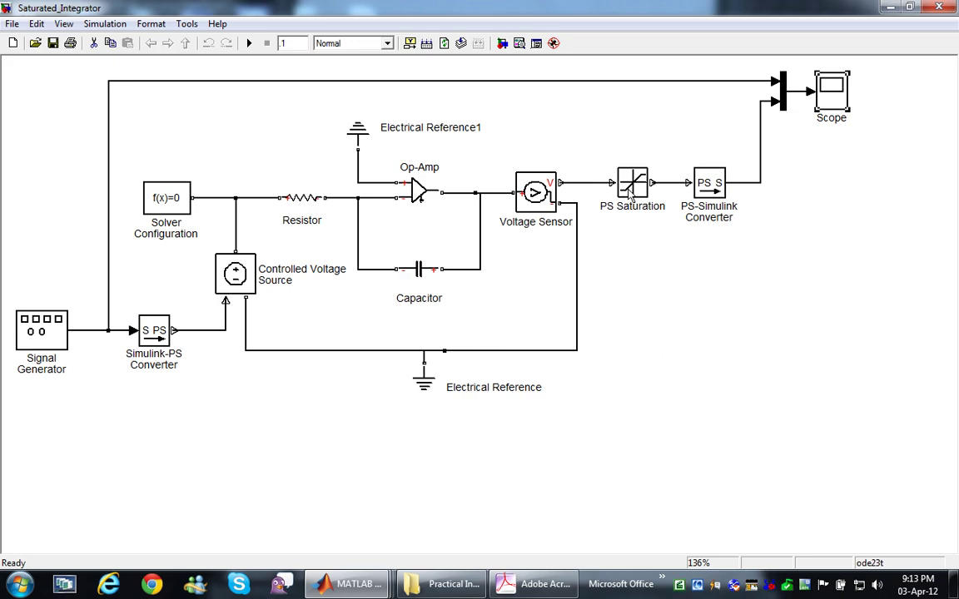
- Review the upper and lower limits in the PS Saturation block's parameters and close them
{"action": "left_click", "coordinate": [630, 193]}
{"action": "double_click", "coordinate": [636, 187]}
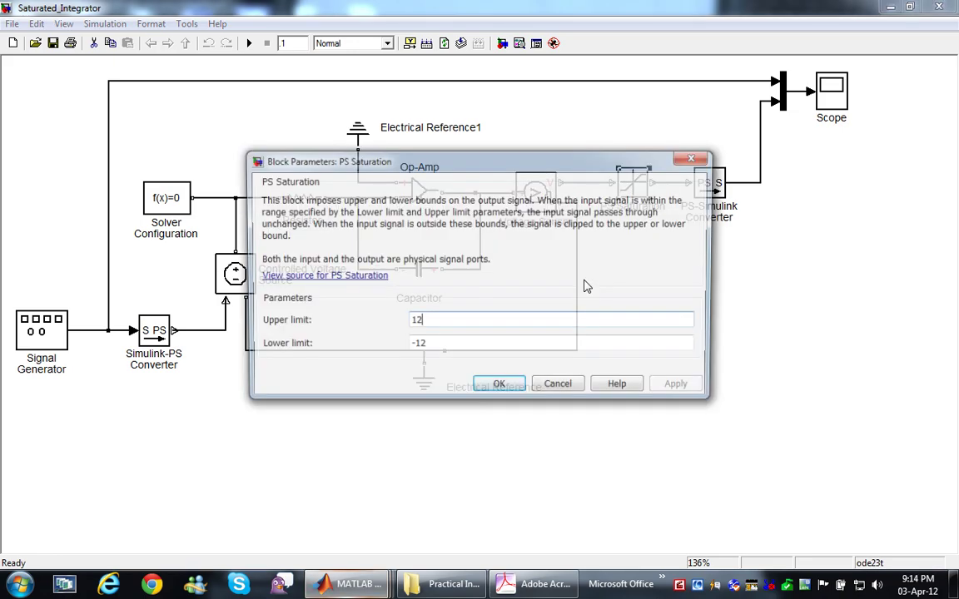
{"action": "double_click", "coordinate": [431, 323]}
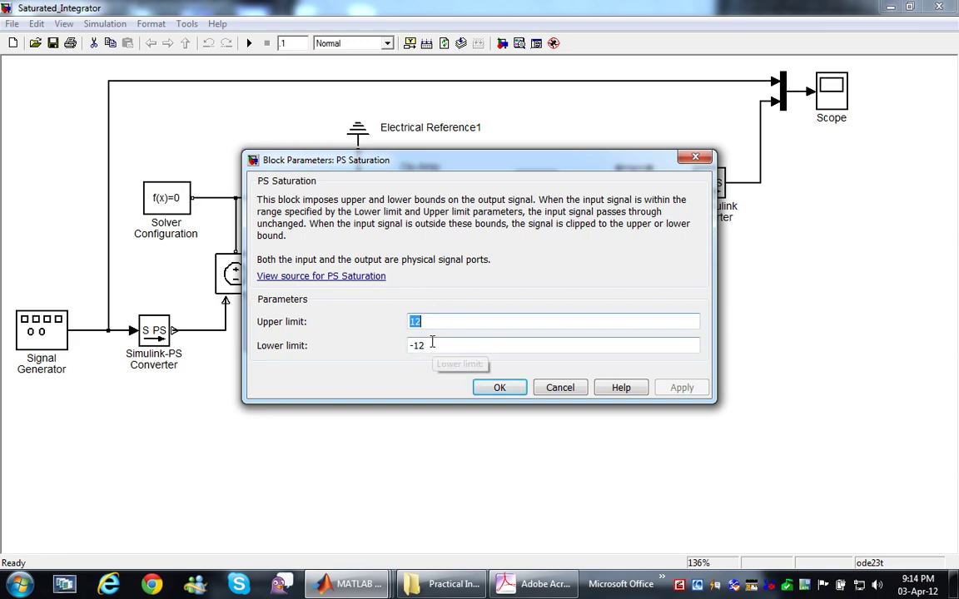
{"action": "double_click", "coordinate": [431, 344]}
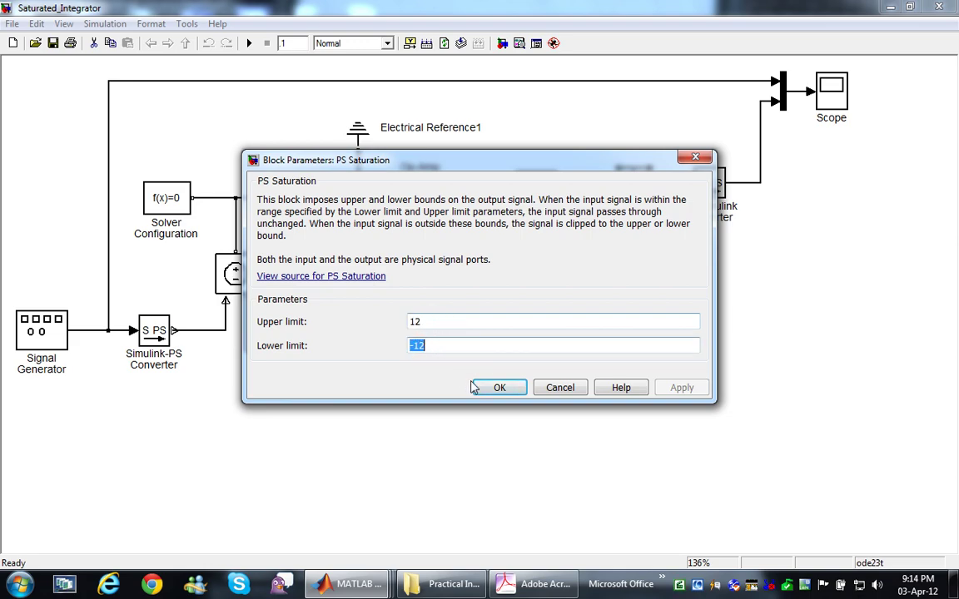
{"action": "left_click", "coordinate": [497, 387]}
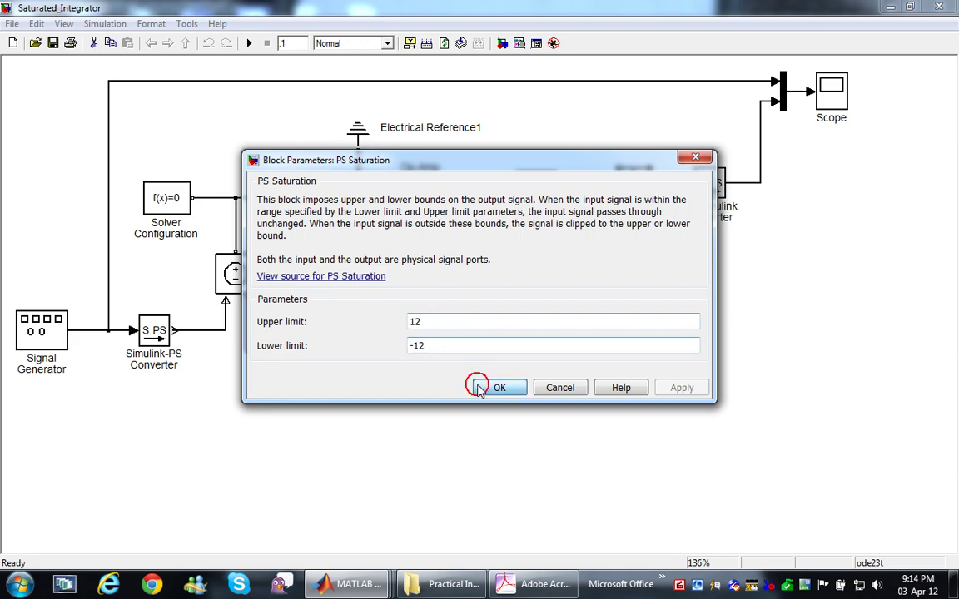
- Simulate the Saturated_Integrator model, view the clipped output against the input on the Scope, and close the plot
{"action": "left_click", "coordinate": [420, 195]}
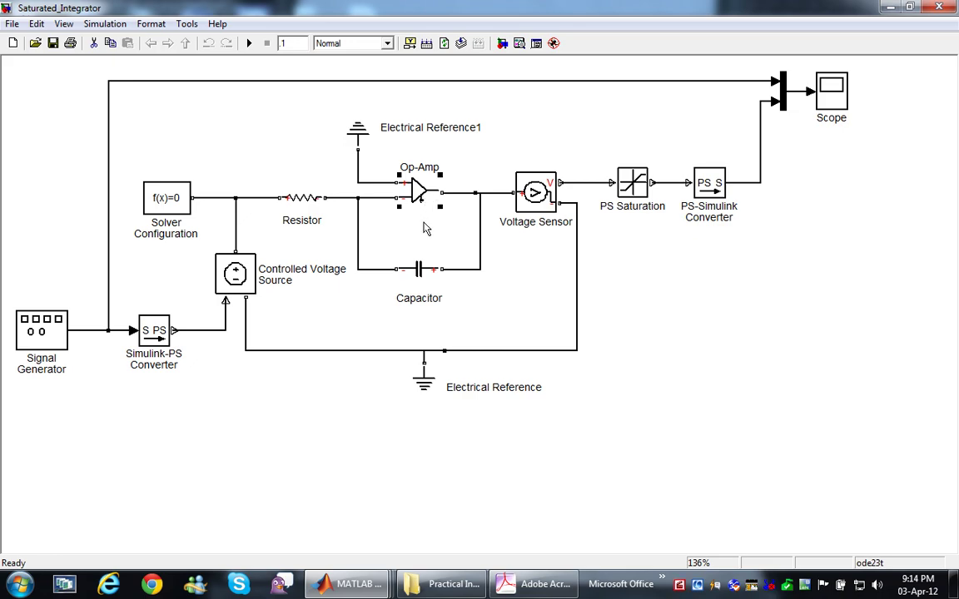
{"action": "left_click", "coordinate": [530, 285]}
{"action": "left_click", "coordinate": [248, 42]}
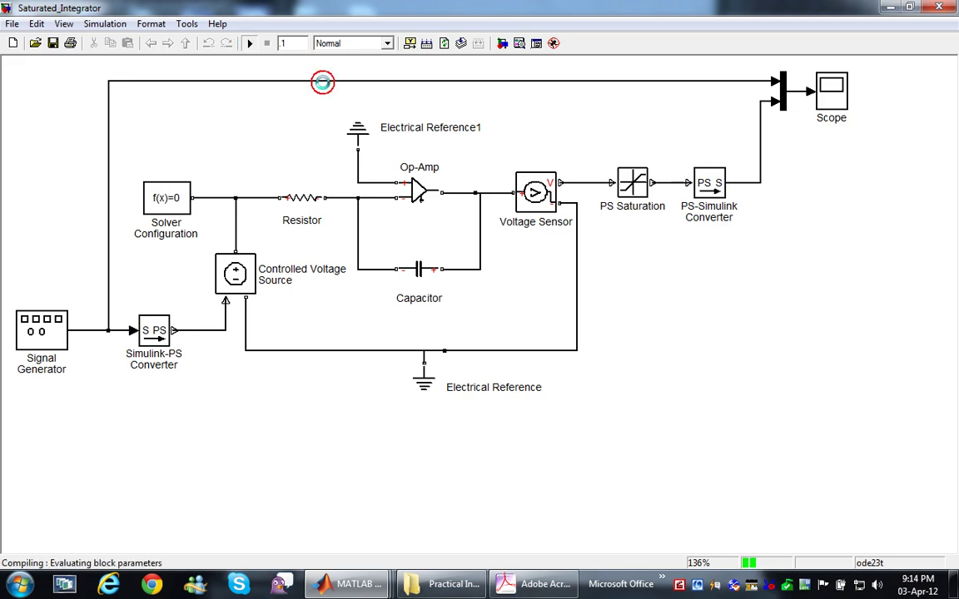
{"action": "double_click", "coordinate": [826, 98]}
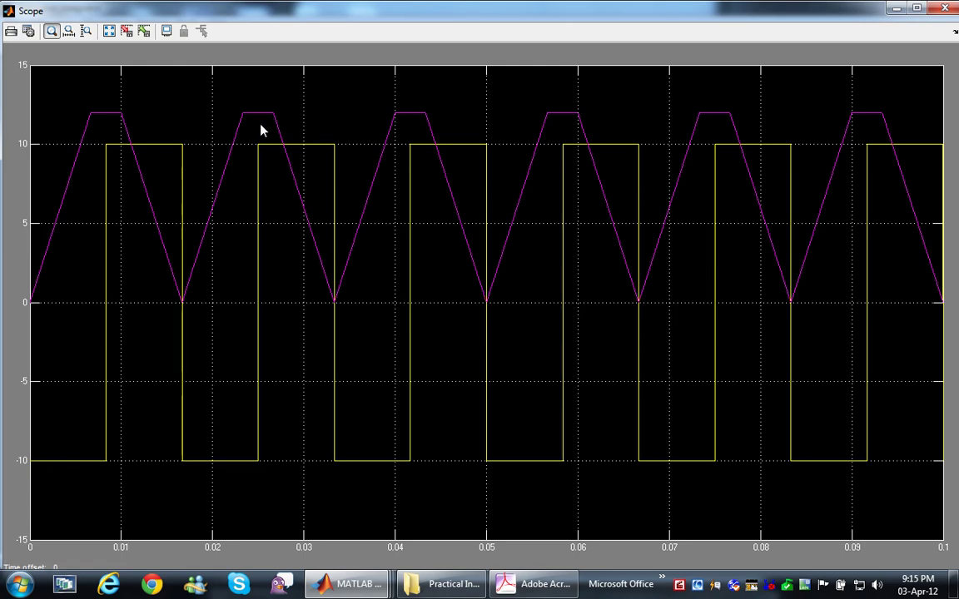
{"action": "left_click", "coordinate": [950, 9]}
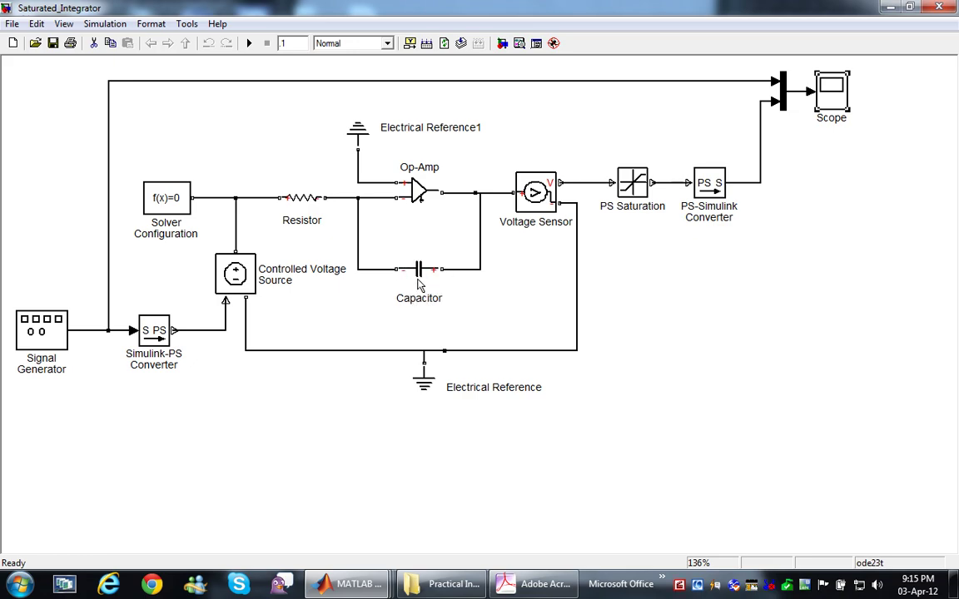
- Switch to the Random_Integrator model and point out its PS Saturation block
{"action": "left_click", "coordinate": [360, 590]}
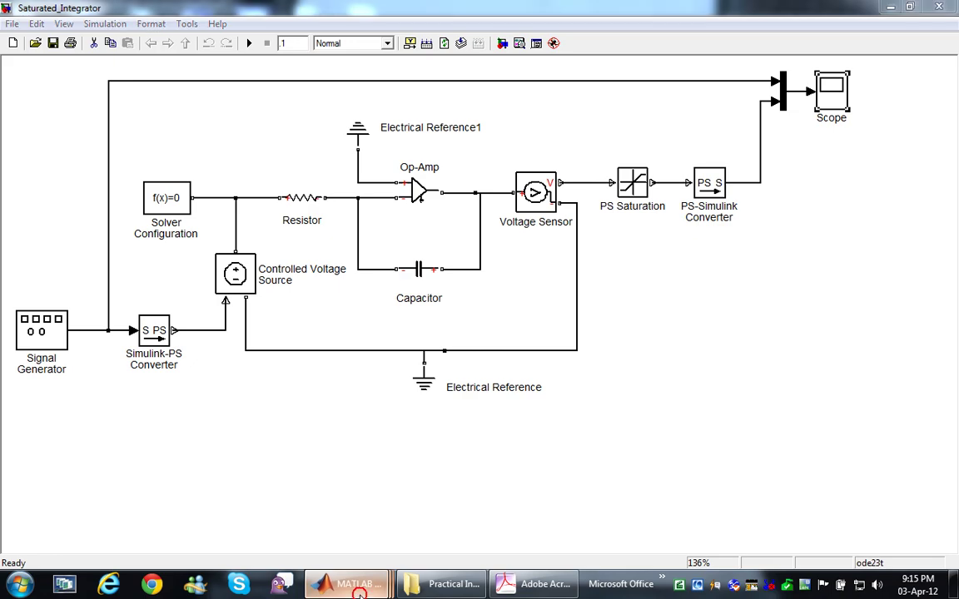
{"action": "left_click", "coordinate": [548, 511]}
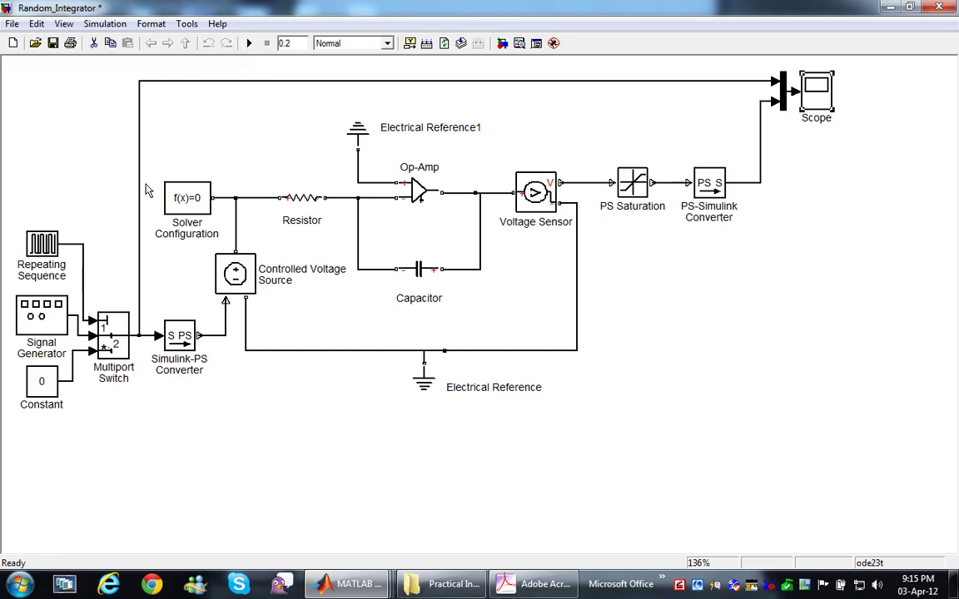
{"action": "left_click", "coordinate": [633, 191]}
{"action": "left_click", "coordinate": [638, 321]}
- Simulate the Random_Integrator model, study its input and output waveforms on the Scope, and put the plot away
{"action": "left_click", "coordinate": [249, 46]}
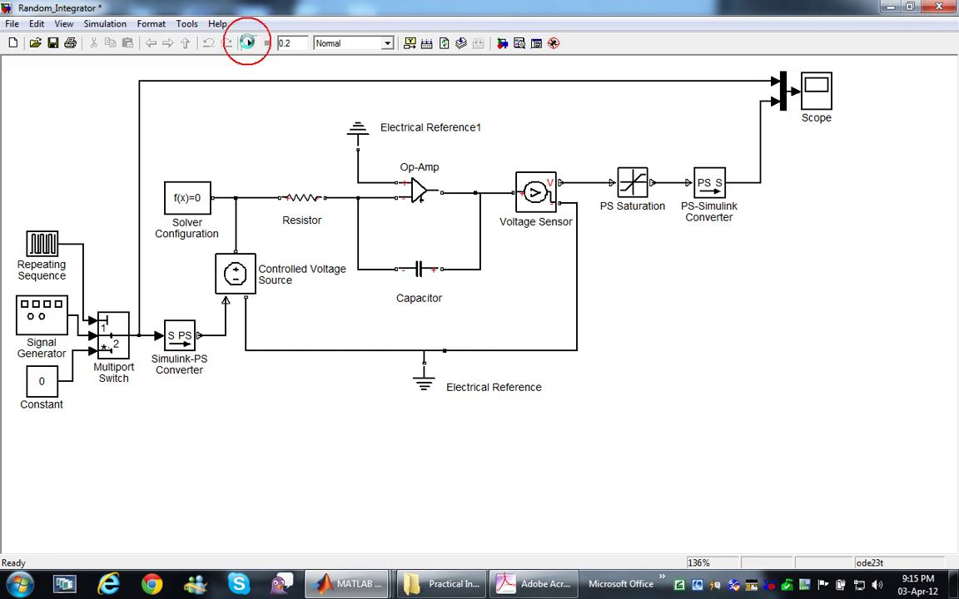
{"action": "left_click", "coordinate": [818, 94]}
{"action": "double_click", "coordinate": [818, 93]}
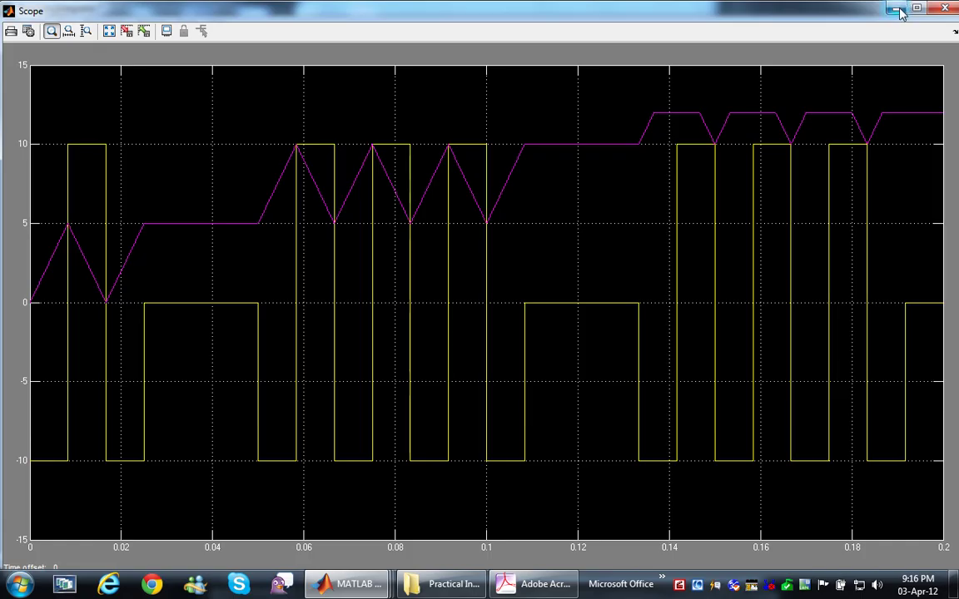
{"action": "double_click", "coordinate": [811, 11]}
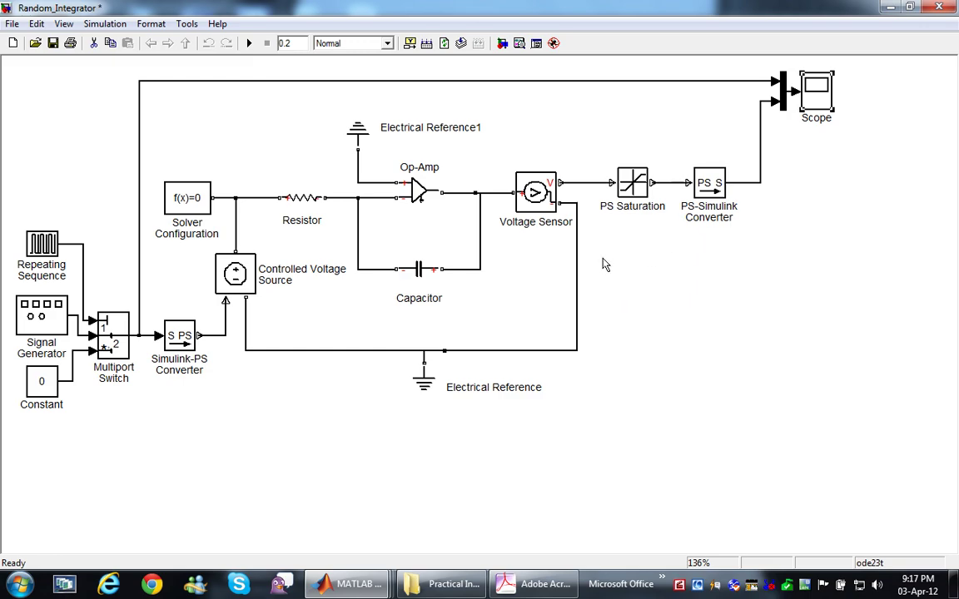
{"action": "double_click", "coordinate": [809, 92]}
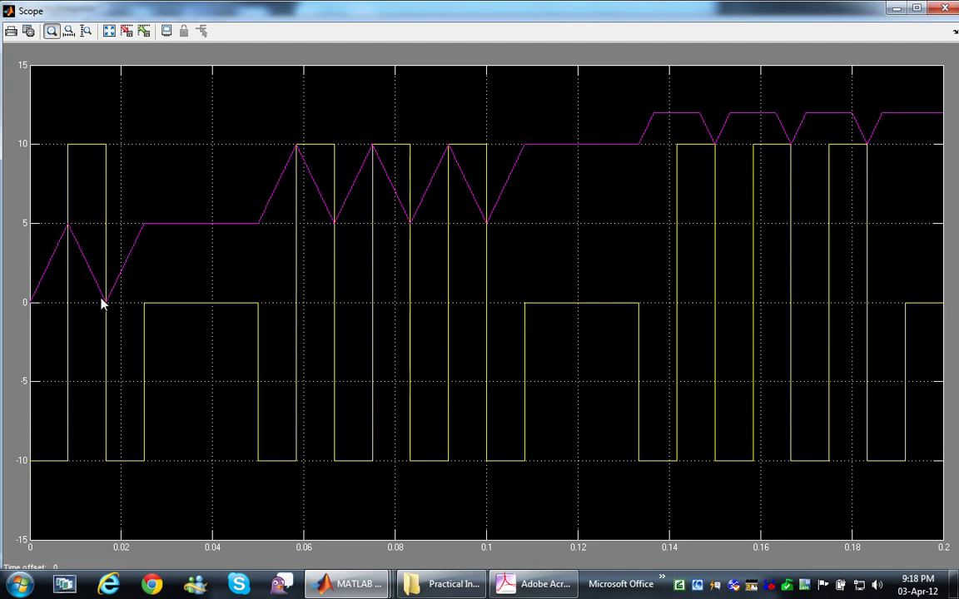
{"action": "left_click", "coordinate": [894, 10]}
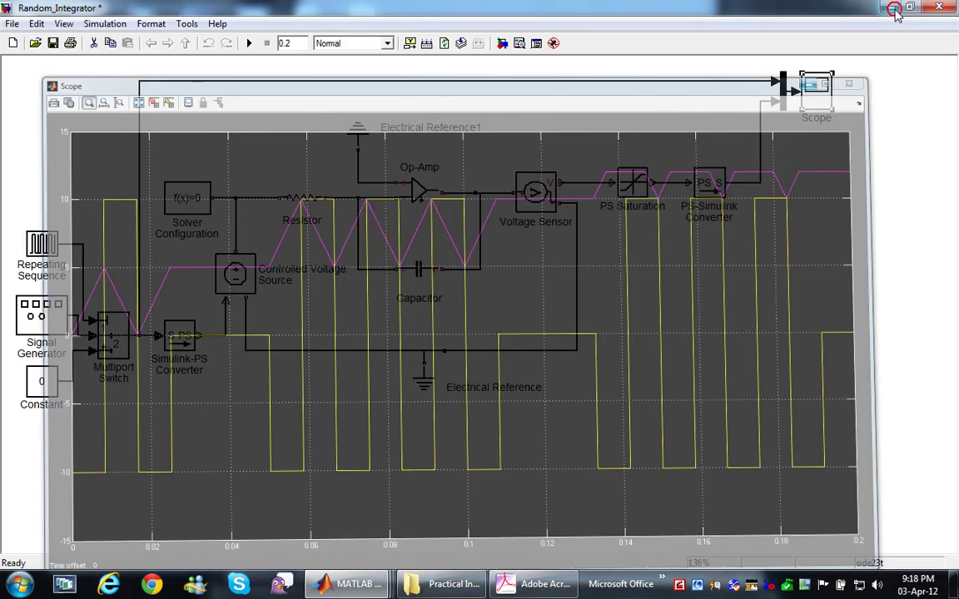
- Switch to the Integrator_Resetting model among the open Simulink windows
{"action": "left_click", "coordinate": [349, 588]}
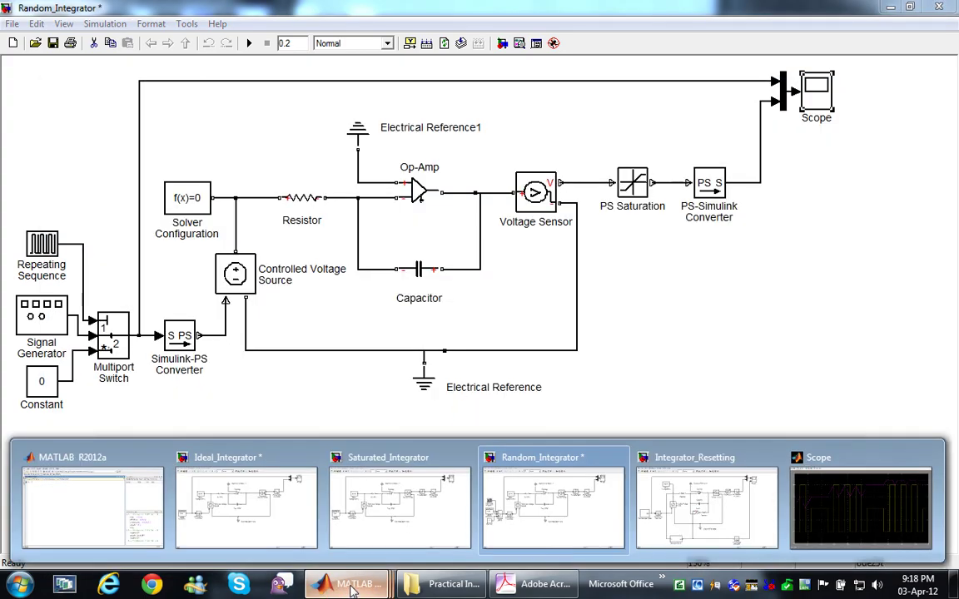
{"action": "mouse_move", "coordinate": [284, 514]}
{"action": "mouse_move", "coordinate": [391, 518]}
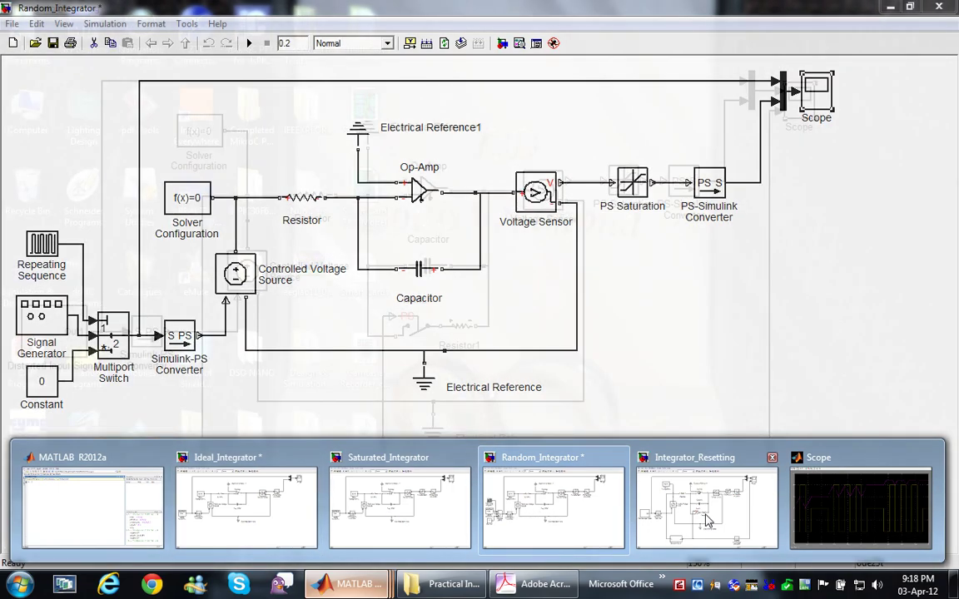
{"action": "left_click", "coordinate": [707, 521]}
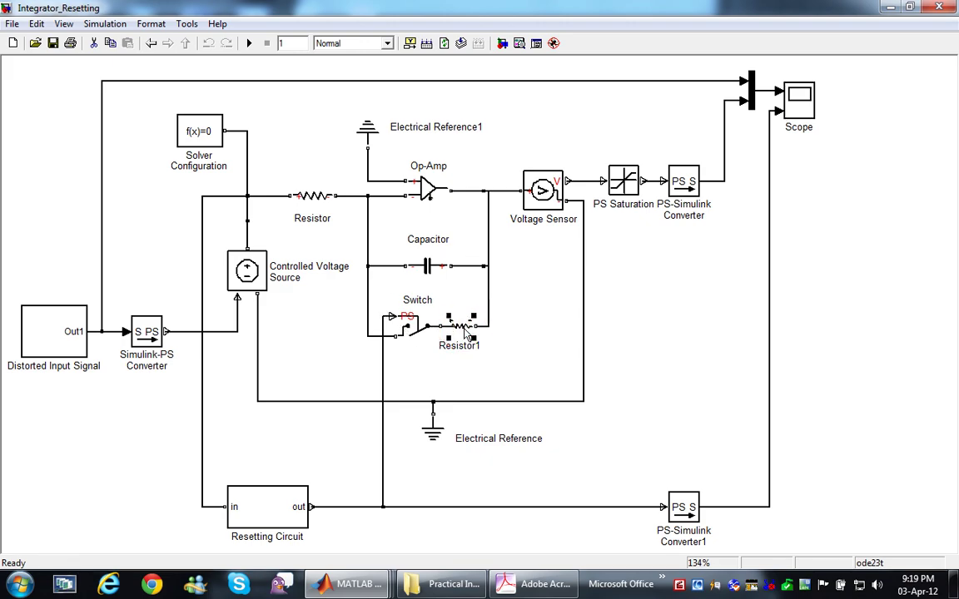
- Point out the Switch and Resistor1 branch connected in parallel with the capacitor in the Integrator_Resetting model
{"action": "left_click", "coordinate": [411, 334]}
{"action": "left_click", "coordinate": [421, 363]}
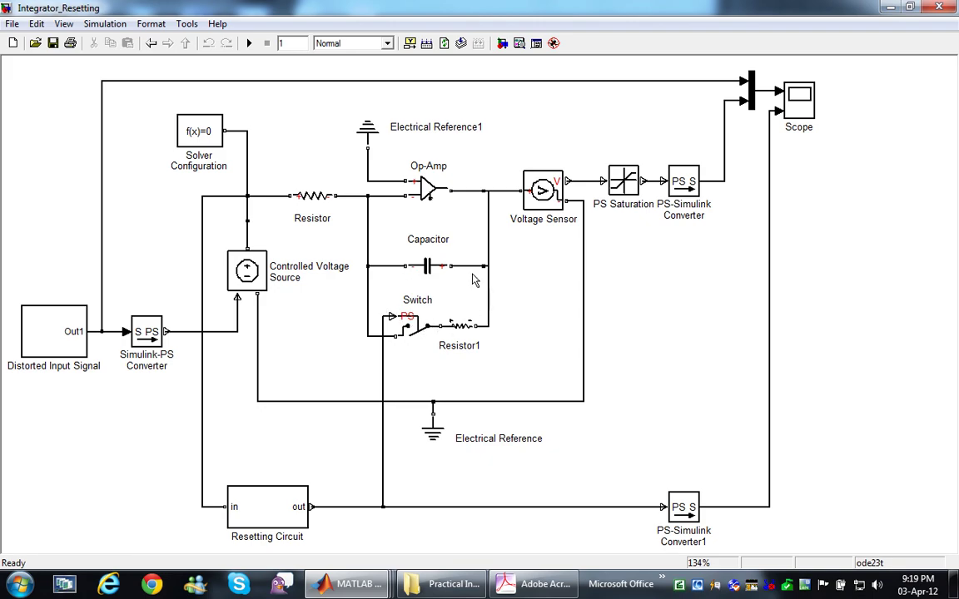
{"action": "left_click", "coordinate": [463, 331]}
{"action": "left_click", "coordinate": [420, 332]}
{"action": "left_click", "coordinate": [426, 364]}
- Open the Resetting Circuit subsystem that drives the Switch to inspect its contents
{"action": "left_click", "coordinate": [289, 509]}
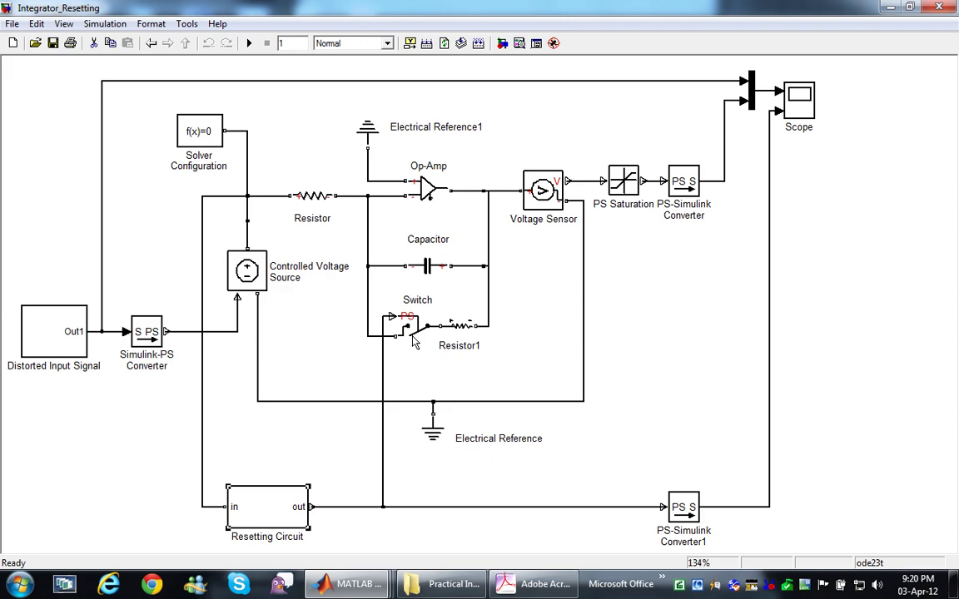
{"action": "left_click", "coordinate": [265, 505]}
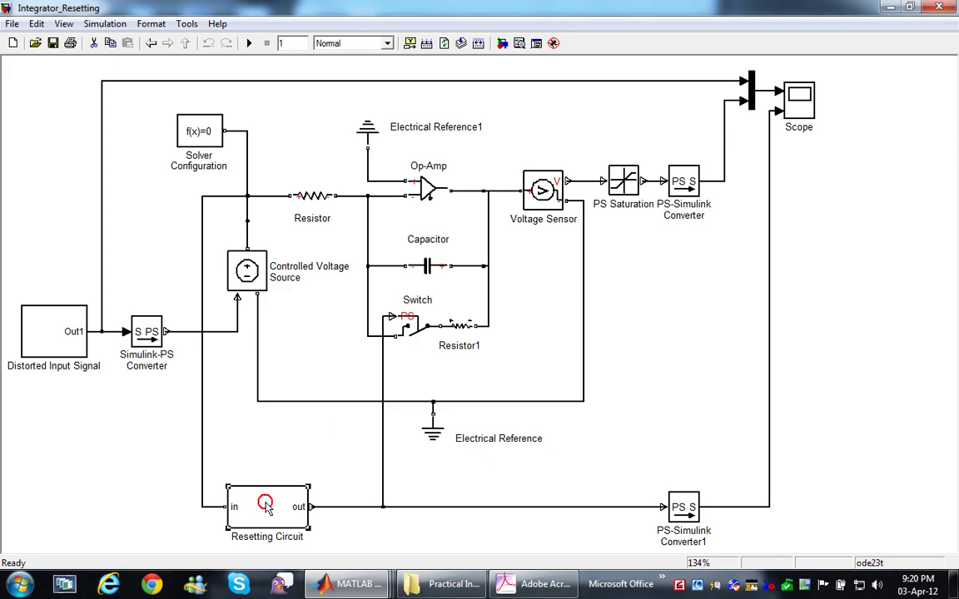
{"action": "double_click", "coordinate": [265, 505]}
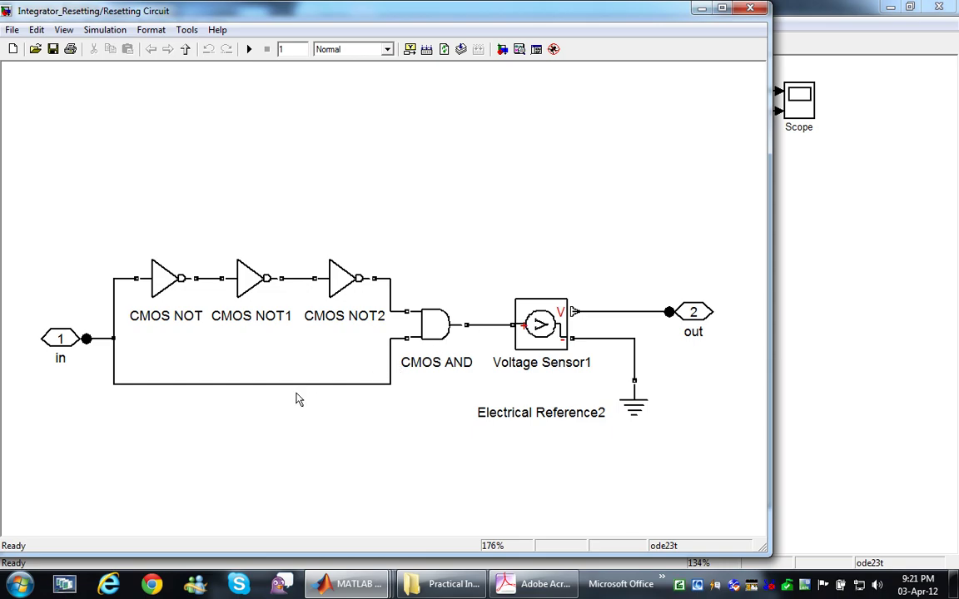
- Examine the chain of three CMOS NOT gates feeding the CMOS AND gate, and close the Resetting Circuit subsystem
{"action": "left_click", "coordinate": [169, 292]}
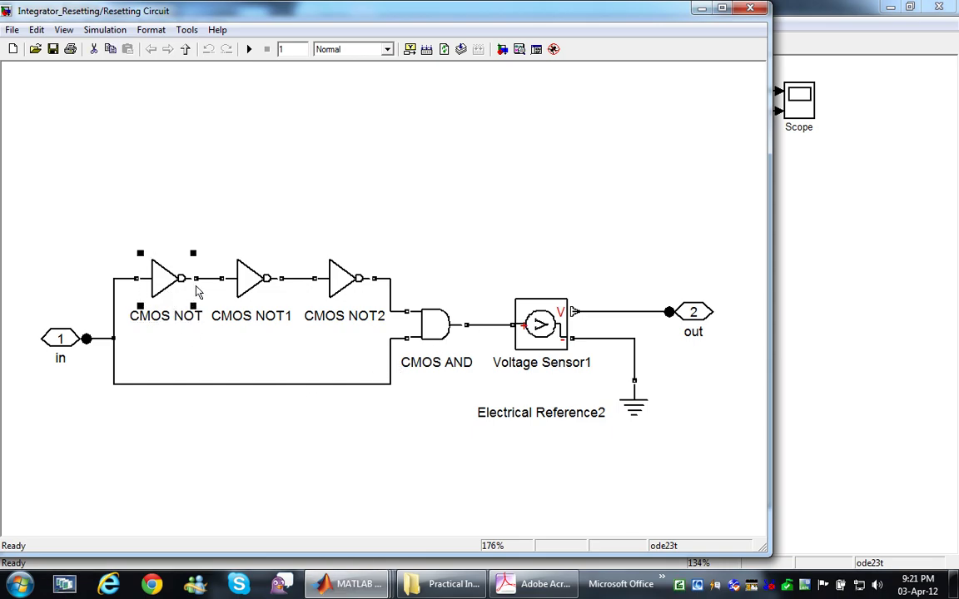
{"action": "left_click", "coordinate": [241, 279]}
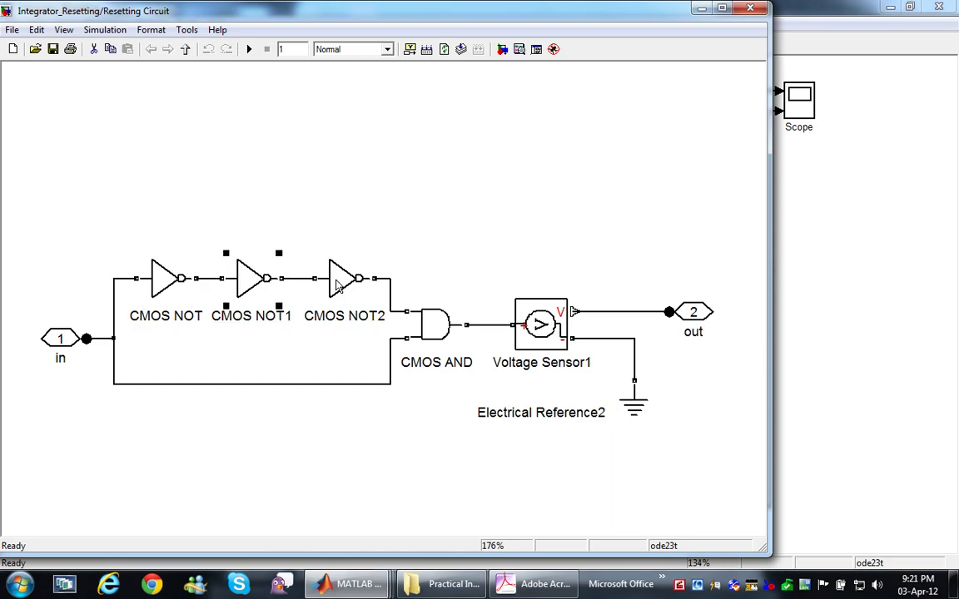
{"action": "left_click", "coordinate": [333, 278]}
{"action": "left_click", "coordinate": [238, 283]}
{"action": "left_click", "coordinate": [162, 279]}
{"action": "left_click", "coordinate": [254, 281]}
{"action": "left_click", "coordinate": [333, 287]}
{"action": "left_click", "coordinate": [250, 281]}
{"action": "left_click", "coordinate": [175, 279]}
{"action": "left_click", "coordinate": [262, 287]}
{"action": "left_click", "coordinate": [323, 278]}
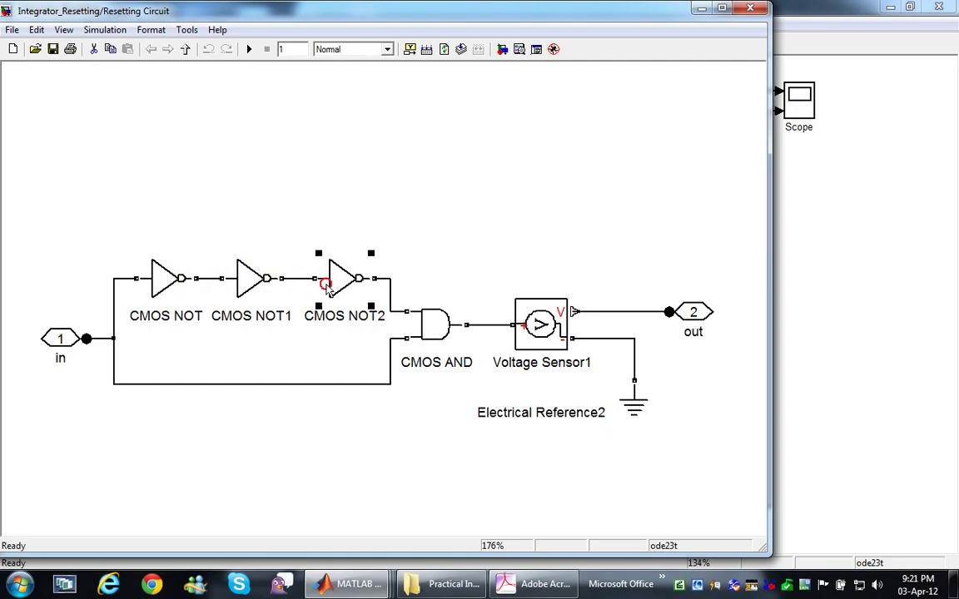
{"action": "left_click", "coordinate": [233, 277]}
{"action": "left_click", "coordinate": [154, 278]}
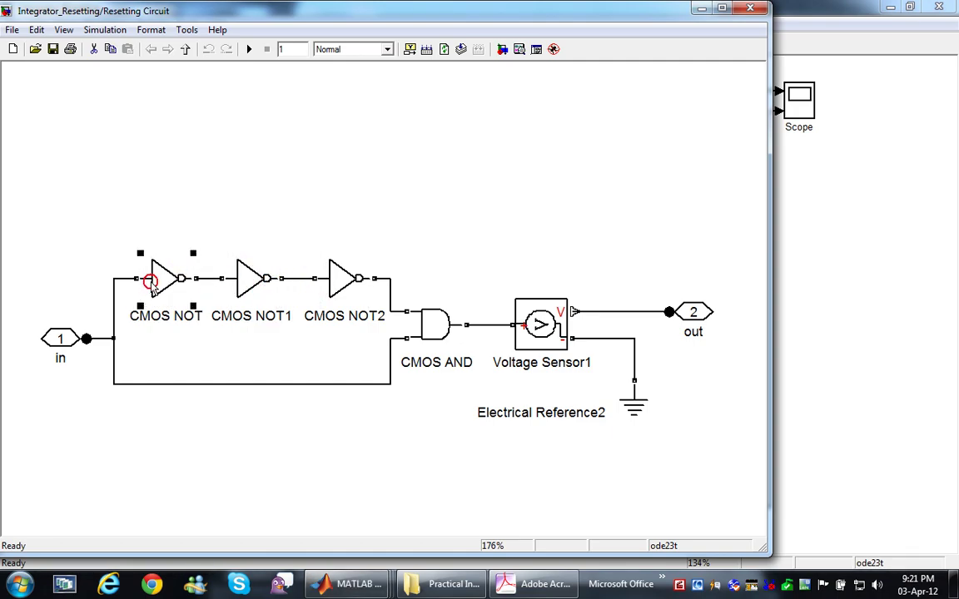
{"action": "left_click", "coordinate": [263, 281]}
{"action": "left_click", "coordinate": [341, 279]}
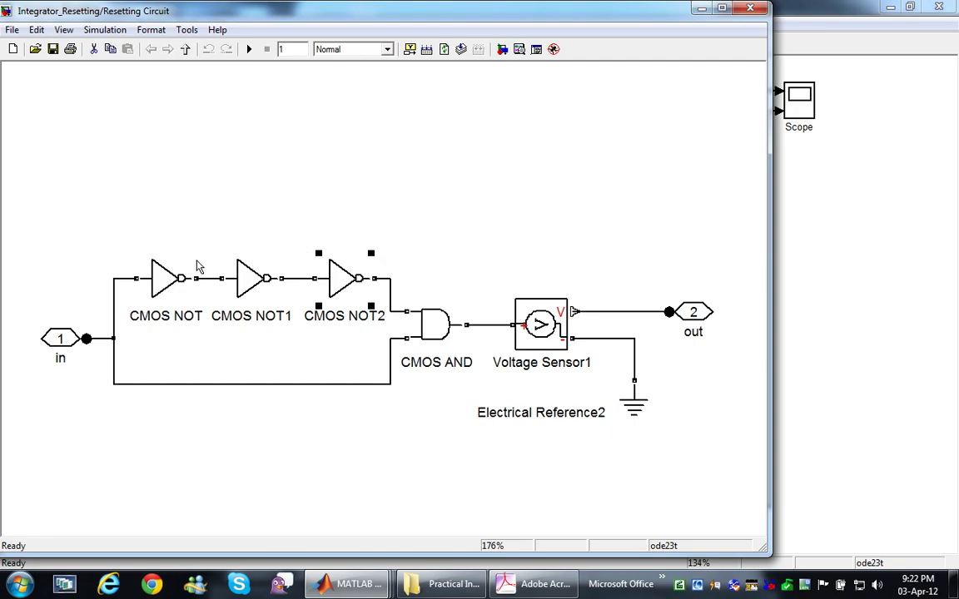
{"action": "left_click", "coordinate": [200, 217]}
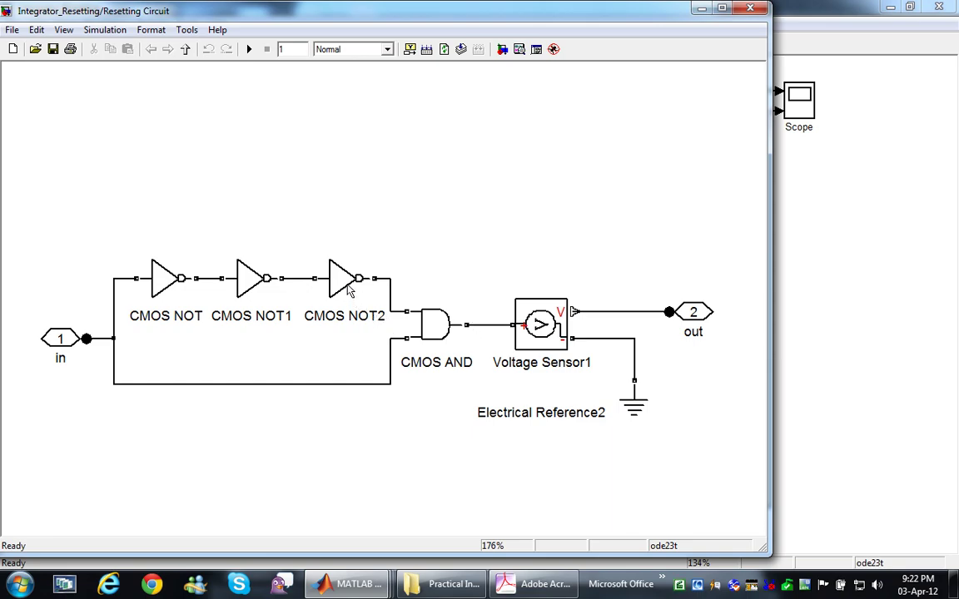
{"action": "left_click", "coordinate": [305, 292]}
{"action": "left_click", "coordinate": [248, 265]}
{"action": "left_click", "coordinate": [163, 260]}
{"action": "left_click", "coordinate": [293, 212]}
{"action": "left_click", "coordinate": [173, 285]}
{"action": "left_click", "coordinate": [257, 280]}
{"action": "left_click", "coordinate": [305, 265]}
{"action": "left_click", "coordinate": [246, 278]}
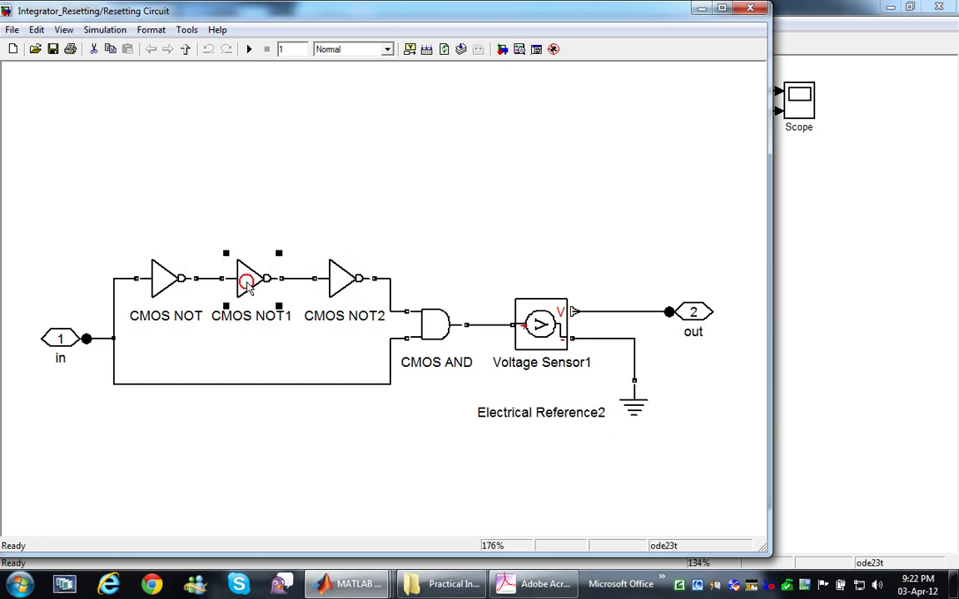
{"action": "left_click", "coordinate": [162, 262]}
{"action": "left_click", "coordinate": [241, 283]}
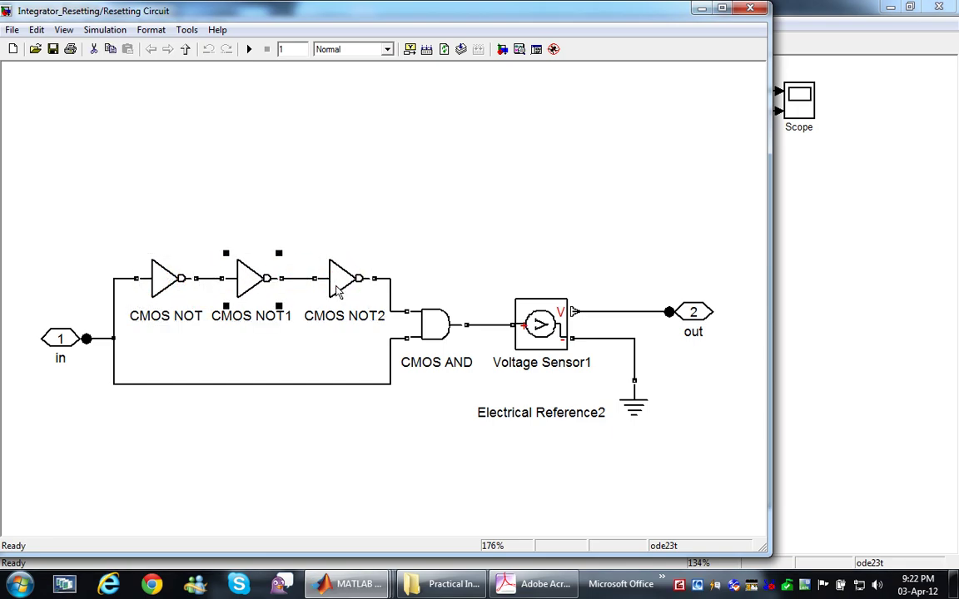
{"action": "left_click", "coordinate": [306, 264]}
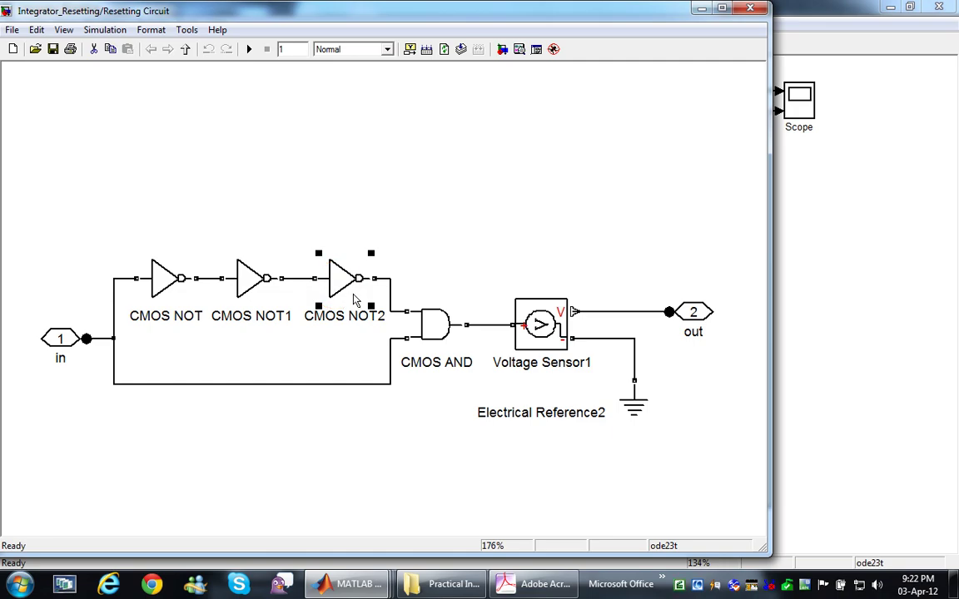
{"action": "left_click", "coordinate": [755, 8]}
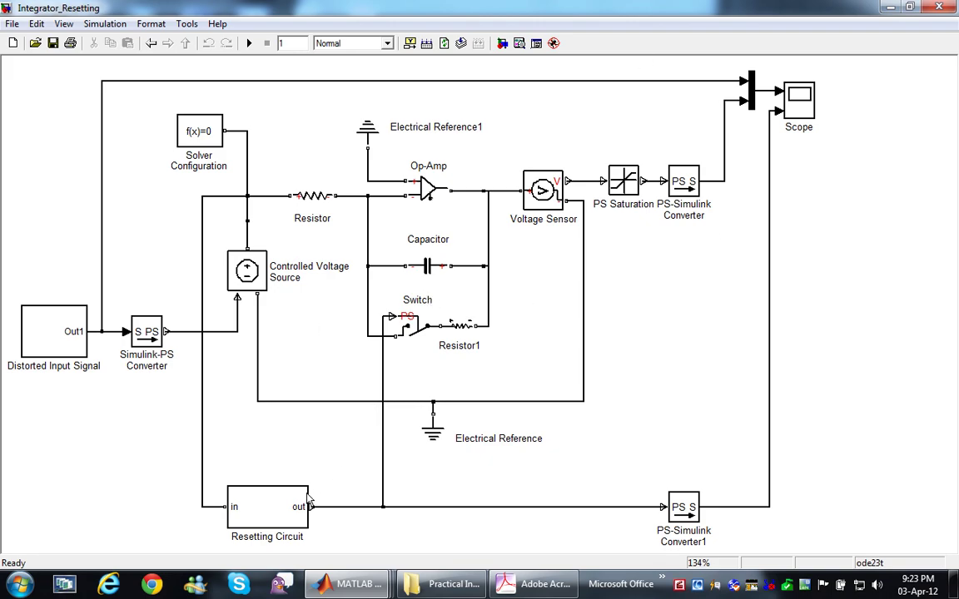
- Switch to the Random_Integrator model, rerun its simulation to review the non-resetting output on the Scope, and close the plot
{"action": "left_click", "coordinate": [362, 588]}
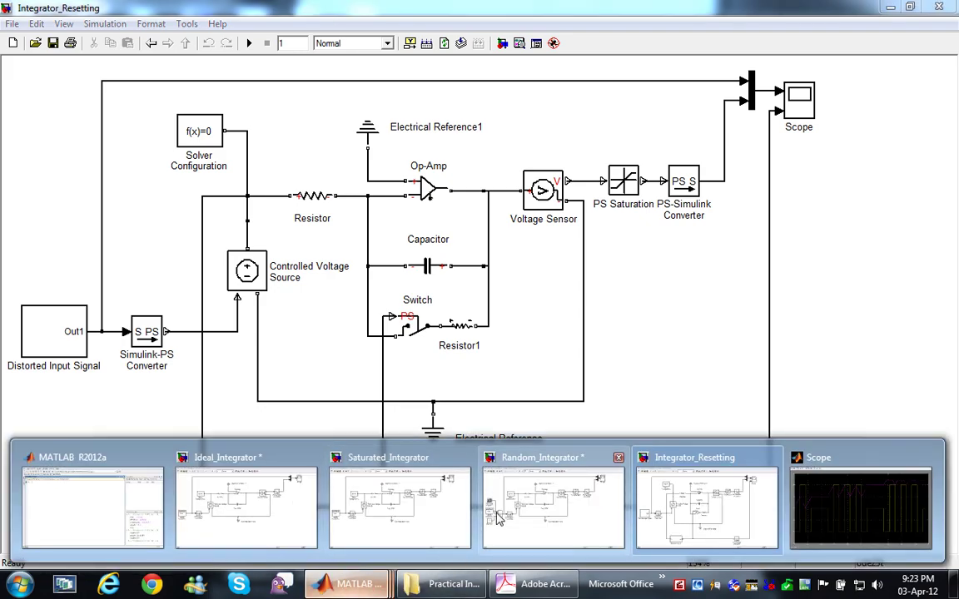
{"action": "left_click", "coordinate": [450, 469]}
{"action": "left_click", "coordinate": [248, 43]}
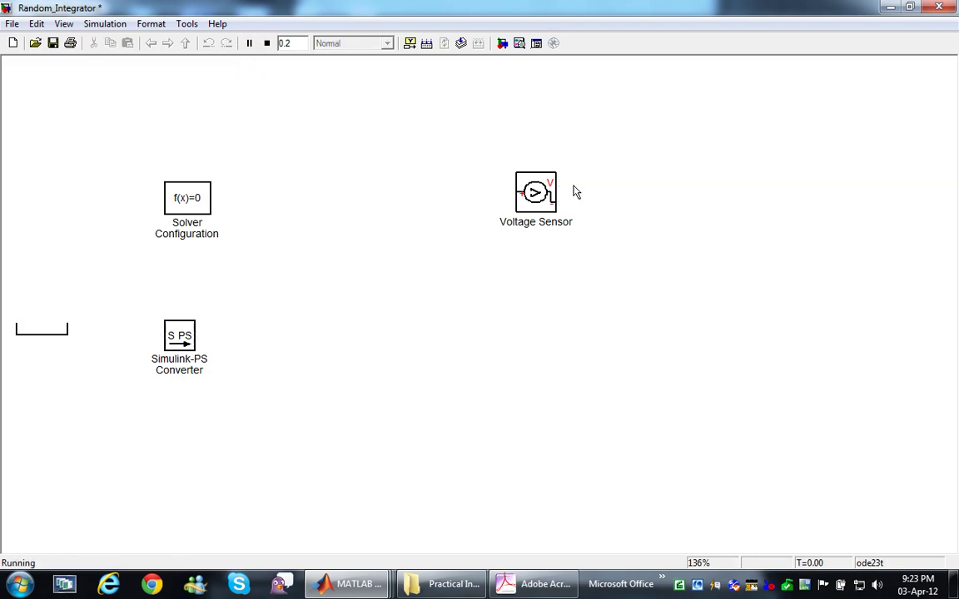
{"action": "double_click", "coordinate": [816, 92]}
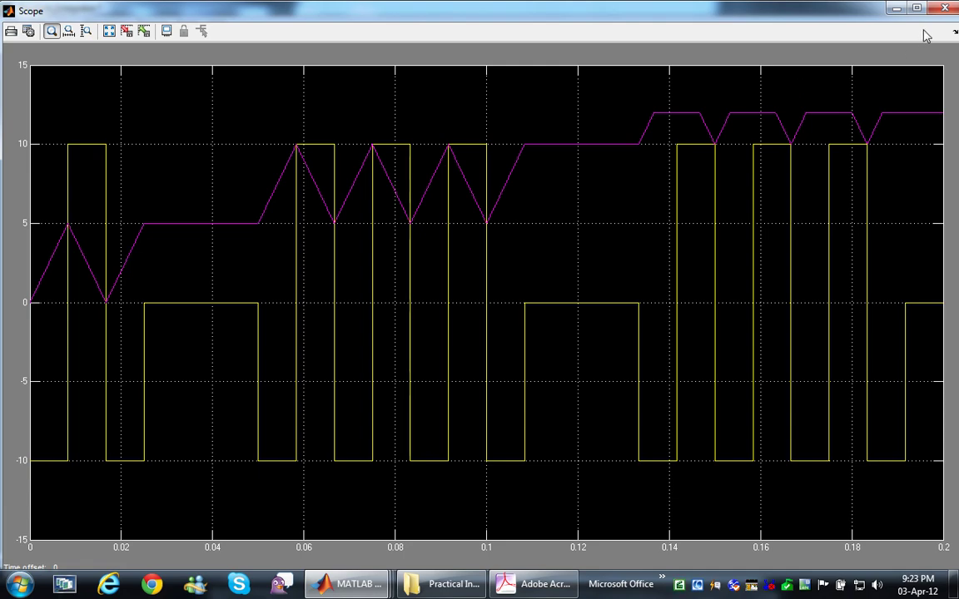
{"action": "left_click", "coordinate": [944, 8]}
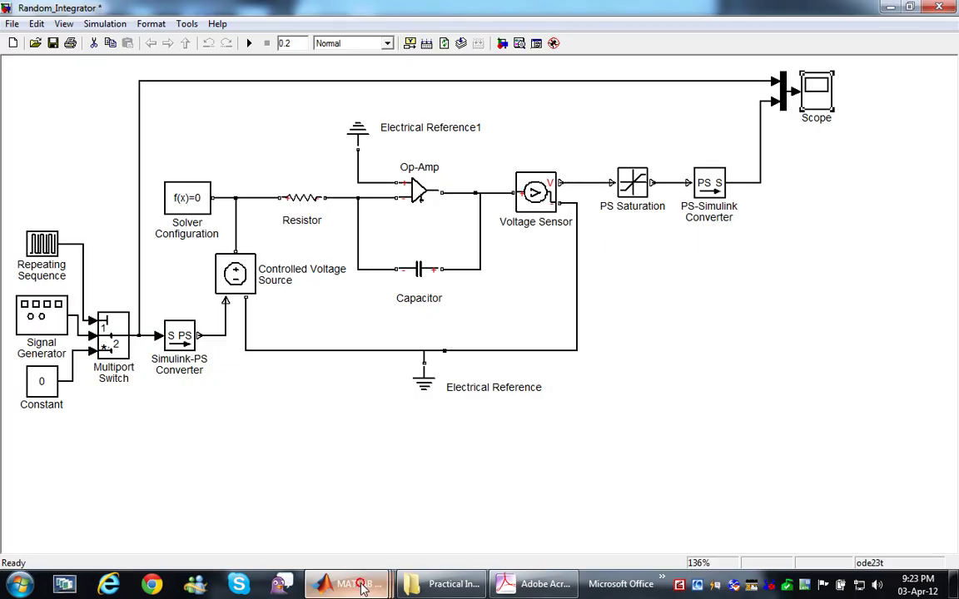
- Return to the Integrator_Resetting model, simulate it, study the signals and resetting pulses on the Scope, and close the plot
{"action": "left_click", "coordinate": [363, 587]}
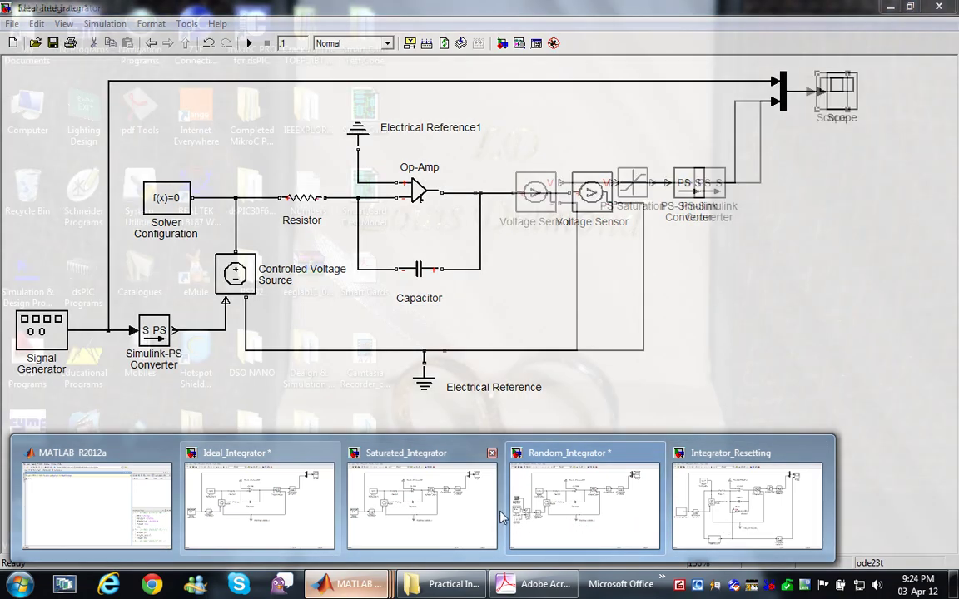
{"action": "left_click", "coordinate": [747, 503]}
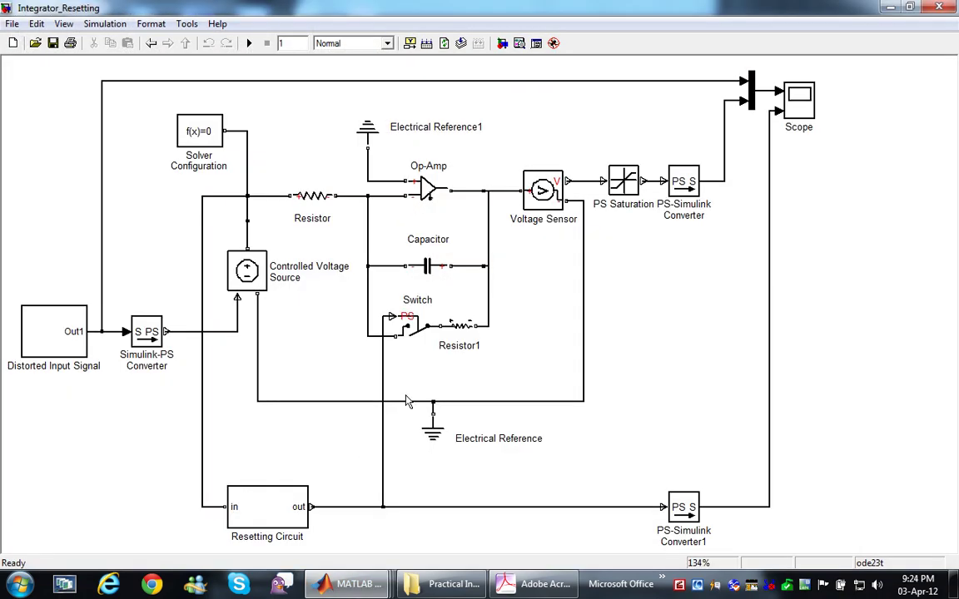
{"action": "left_click", "coordinate": [248, 43]}
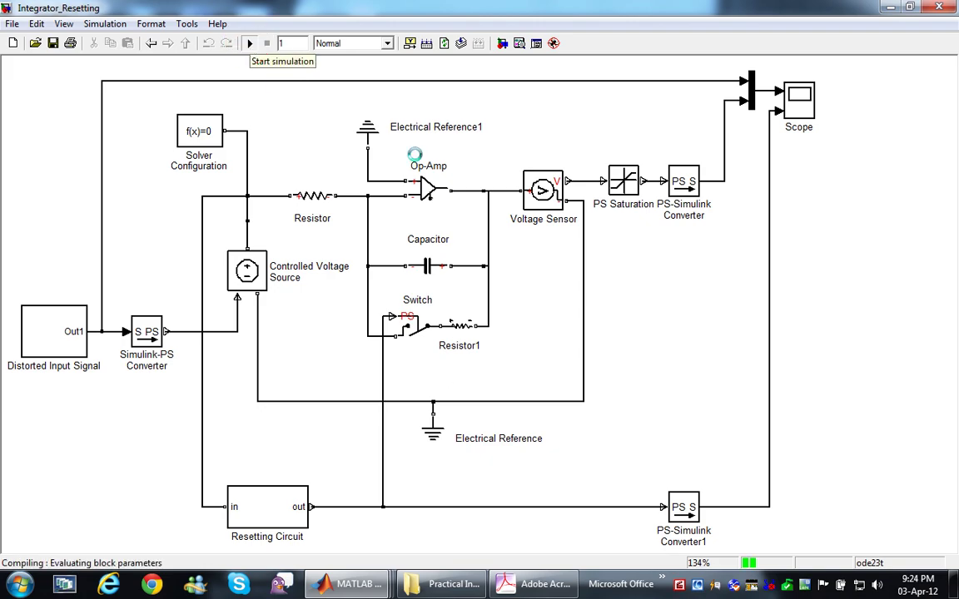
{"action": "double_click", "coordinate": [802, 98]}
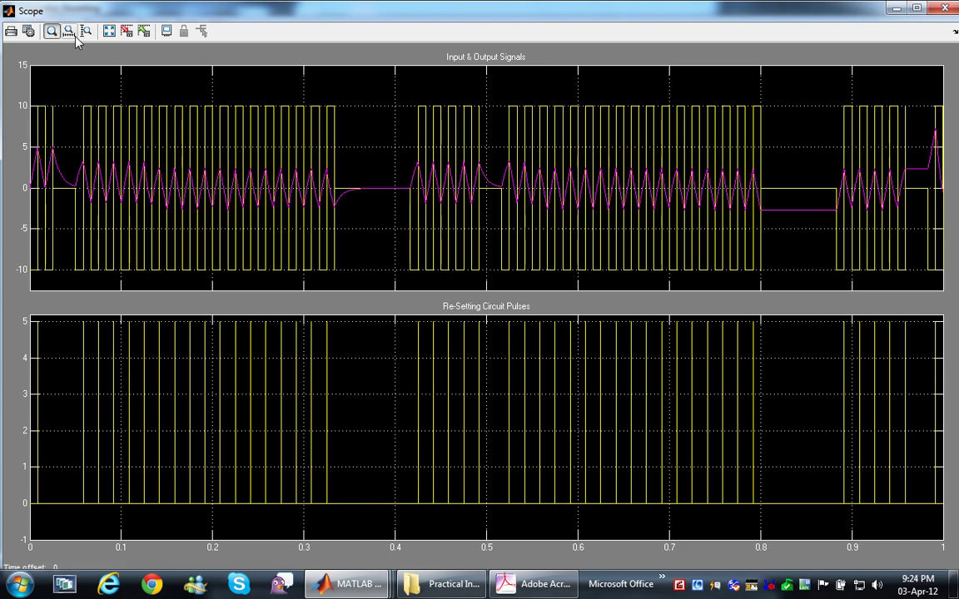
{"action": "left_click_drag", "start_coordinate": [76, 100], "coordinate": [344, 285]}
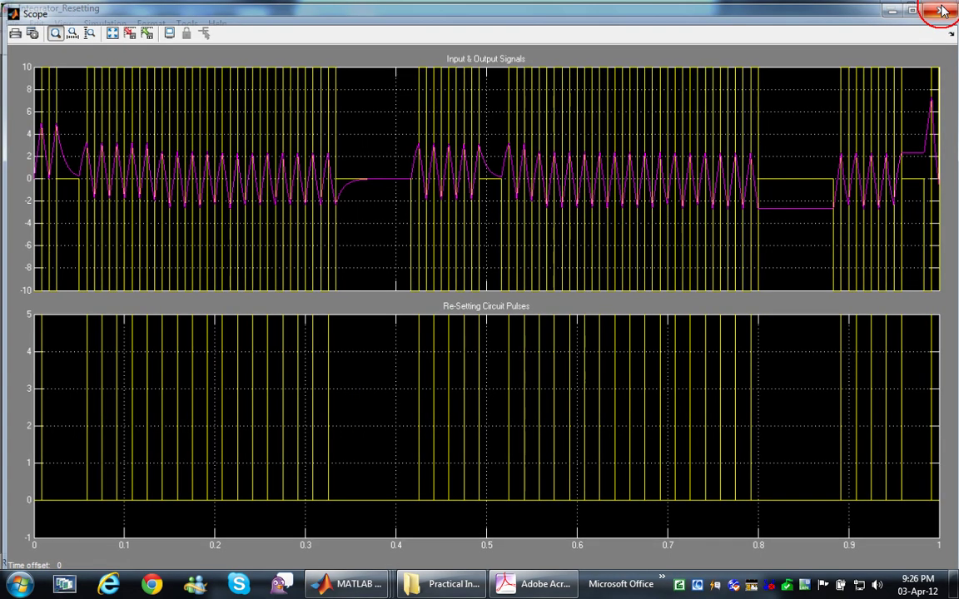
{"action": "left_click", "coordinate": [943, 9]}
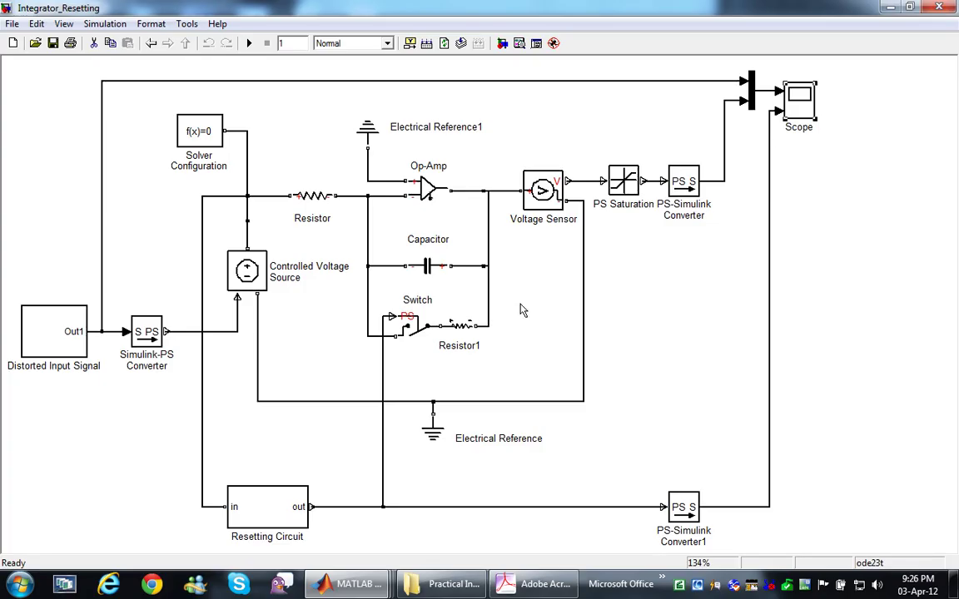
- Set the resistance of Resistor1, in series with the Switch, to 15 kOhm
{"action": "left_click", "coordinate": [480, 373]}
{"action": "double_click", "coordinate": [464, 330]}
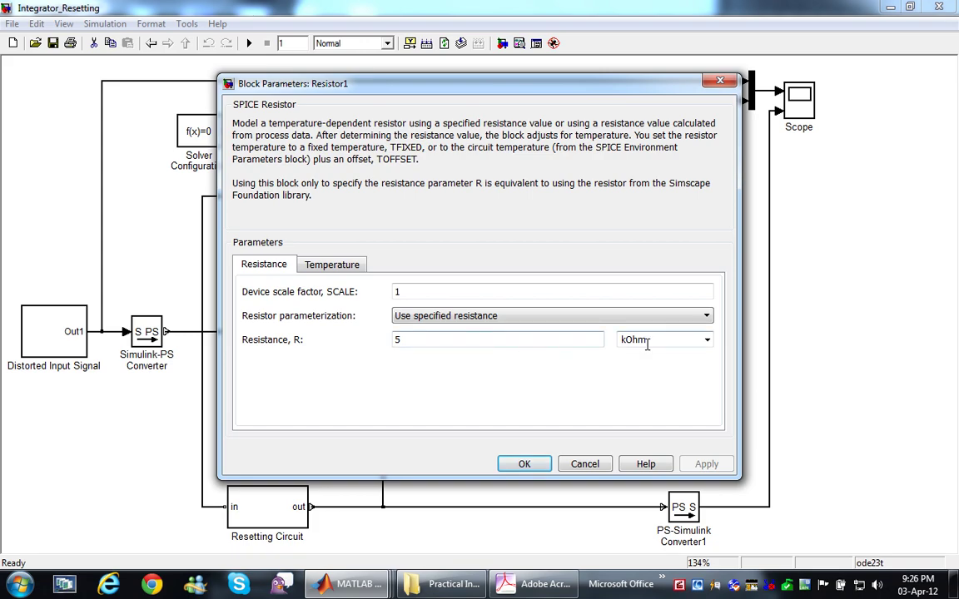
{"action": "double_click", "coordinate": [433, 340]}
{"action": "type", "text": "15"}
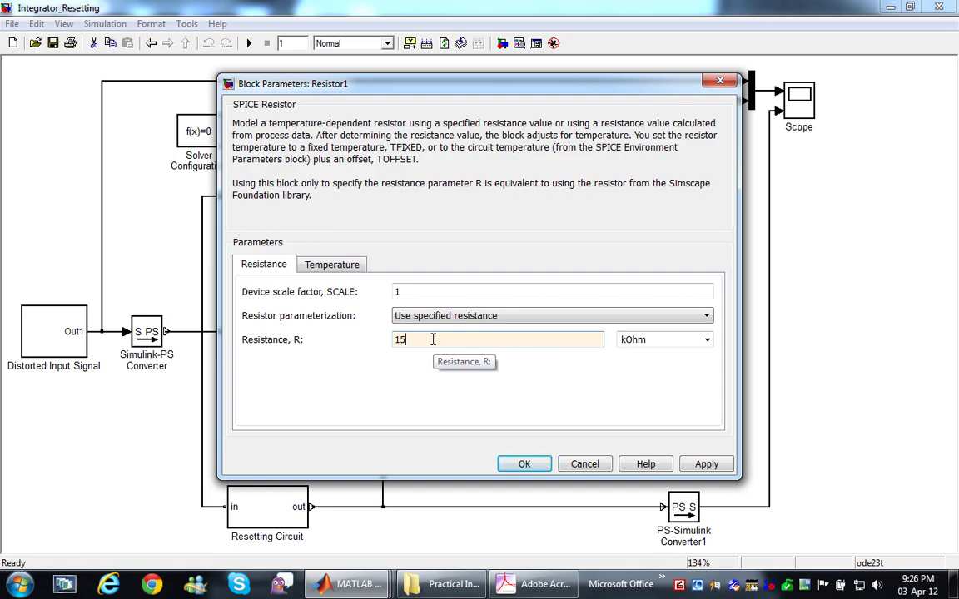
{"action": "left_click", "coordinate": [524, 464]}
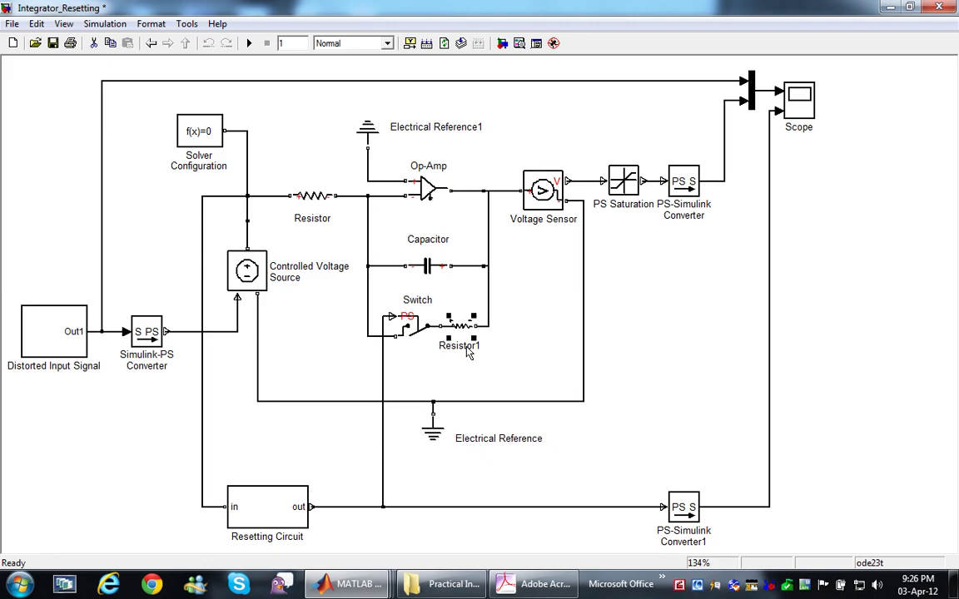
- Rerun the simulation, examine the Scope waveforms between about 0.05 and 0.34 s, and close the plot
{"action": "left_click", "coordinate": [246, 43]}
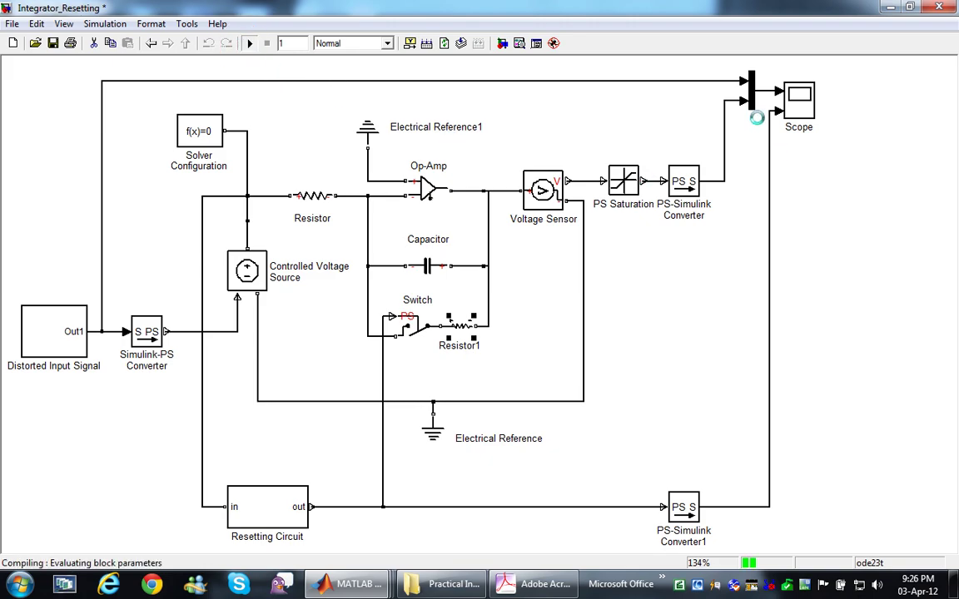
{"action": "double_click", "coordinate": [797, 111]}
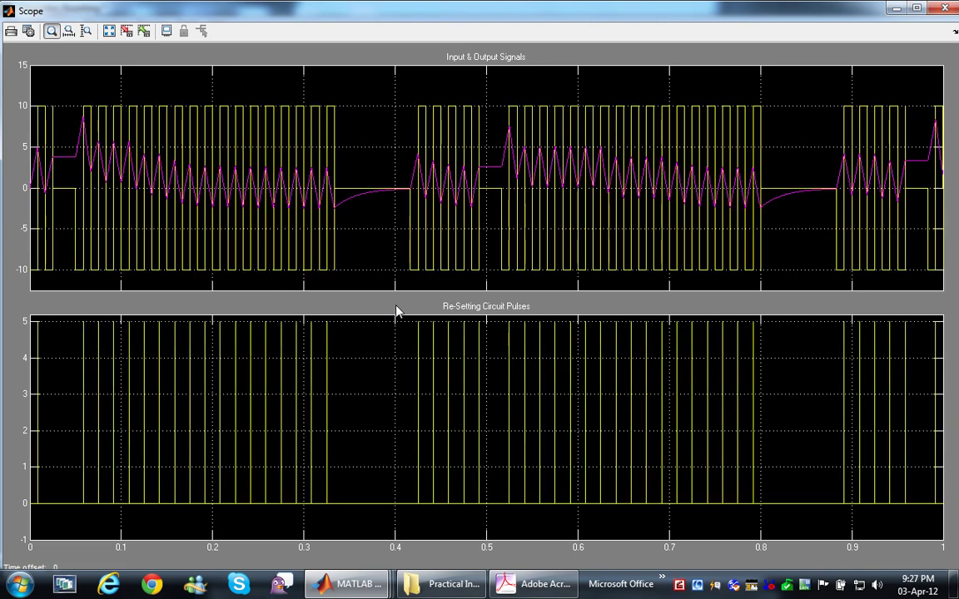
{"action": "left_click_drag", "start_coordinate": [73, 96], "coordinate": [347, 280]}
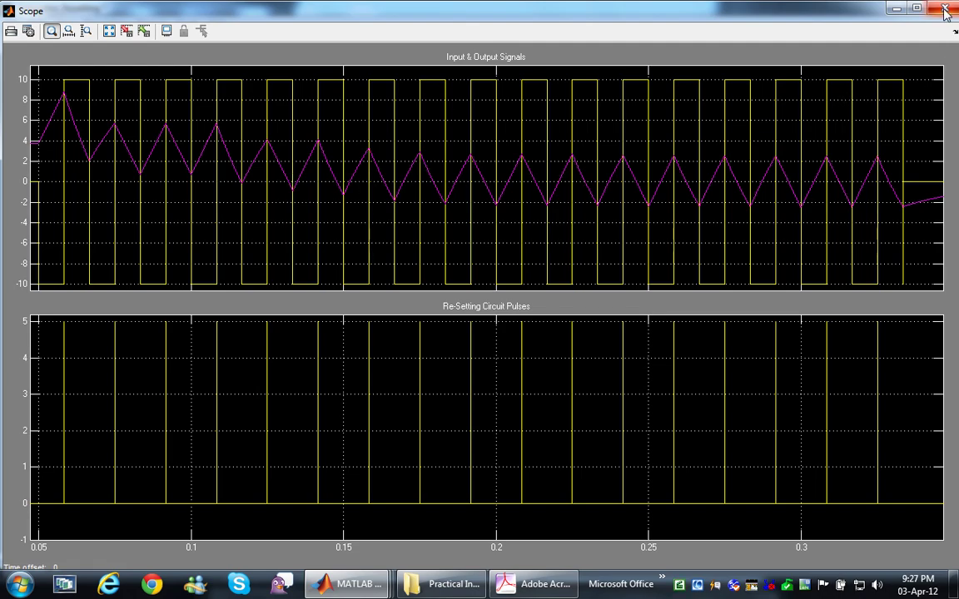
{"action": "key", "text": "alt+Tab"}
- Set the resistance of Resistor1 to 1 kOhm and rerun the Integrator_Resetting simulation
{"action": "left_click", "coordinate": [462, 326]}
{"action": "double_click", "coordinate": [462, 326]}
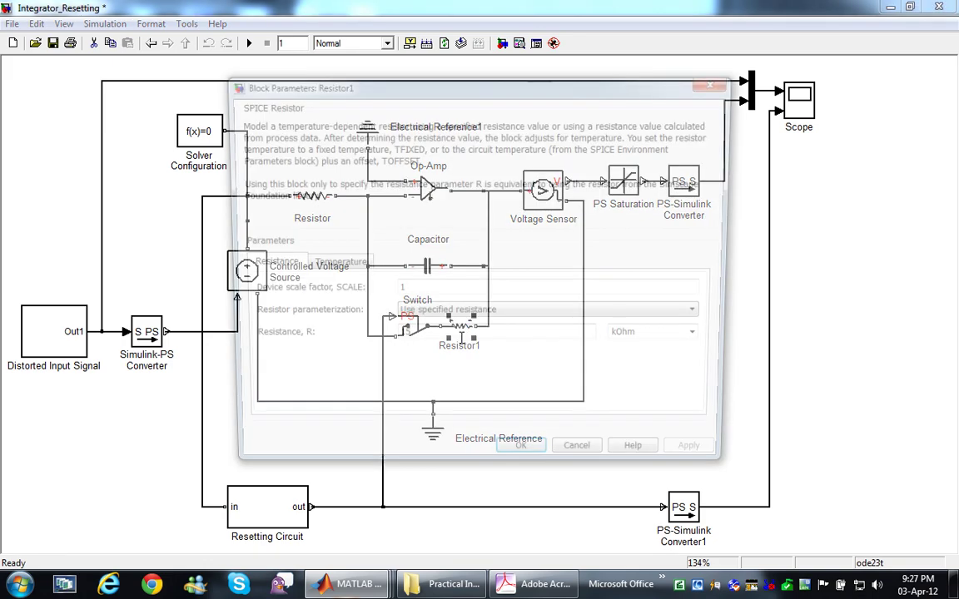
{"action": "double_click", "coordinate": [433, 342]}
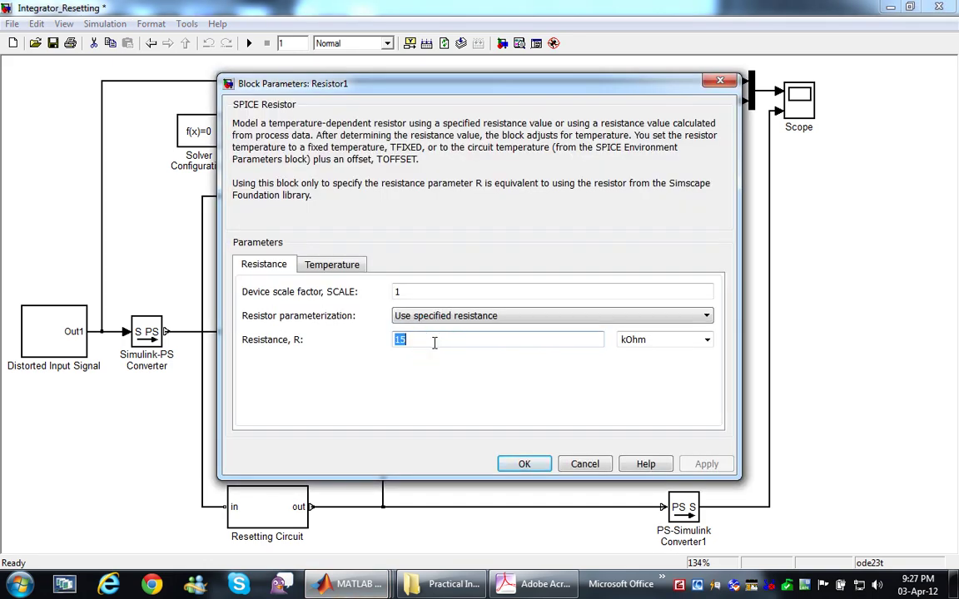
{"action": "type", "text": "1"}
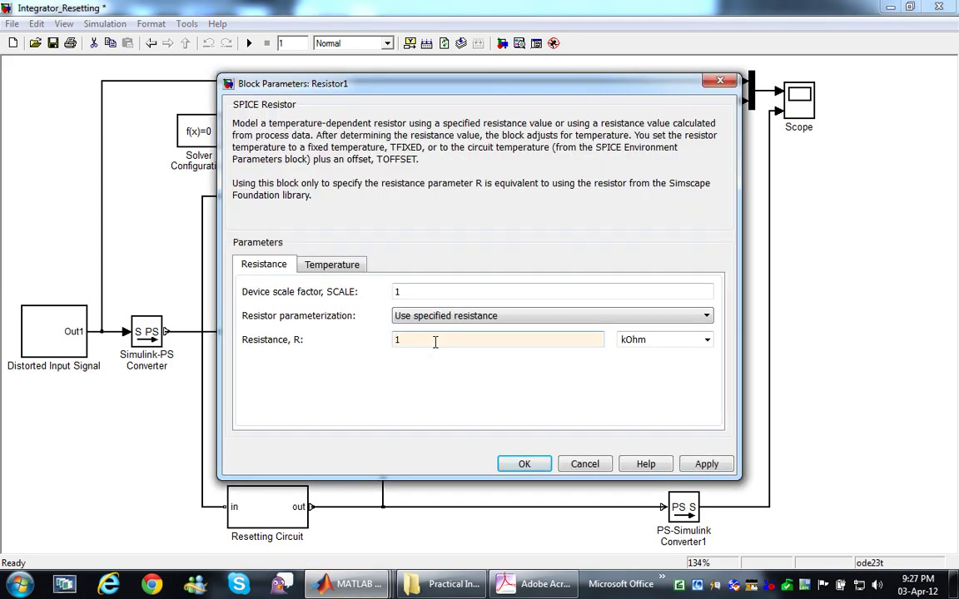
{"action": "left_click", "coordinate": [531, 463]}
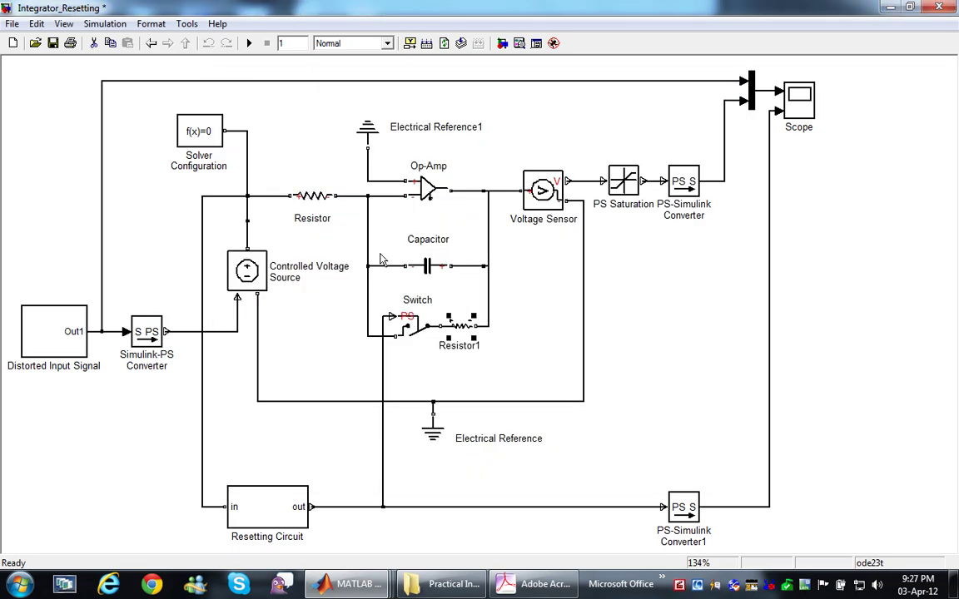
{"action": "left_click", "coordinate": [251, 43]}
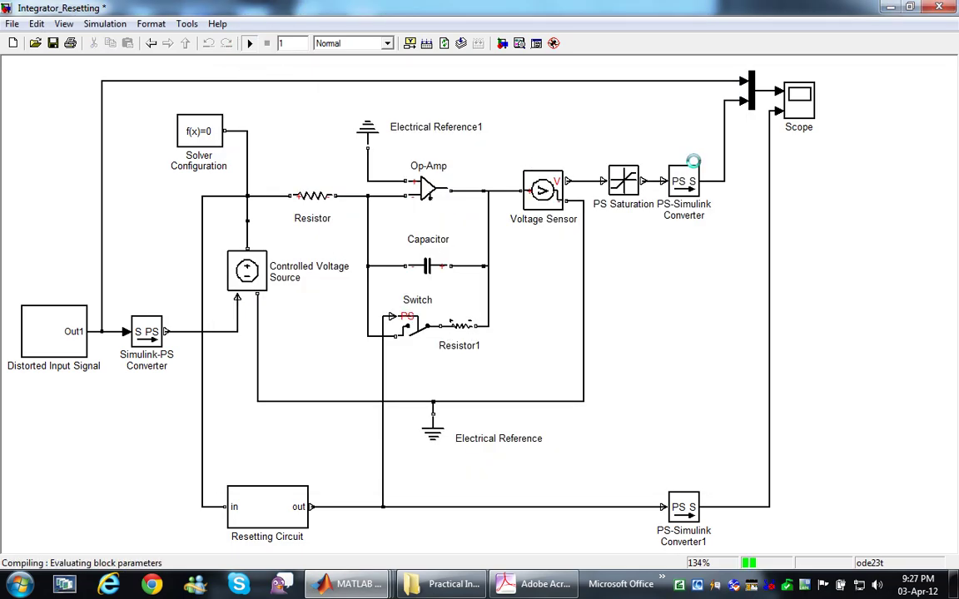
- Examine the Scope's signals and resetting pulses between about 0.05 and 0.34 s, and close the plot
{"action": "double_click", "coordinate": [797, 104]}
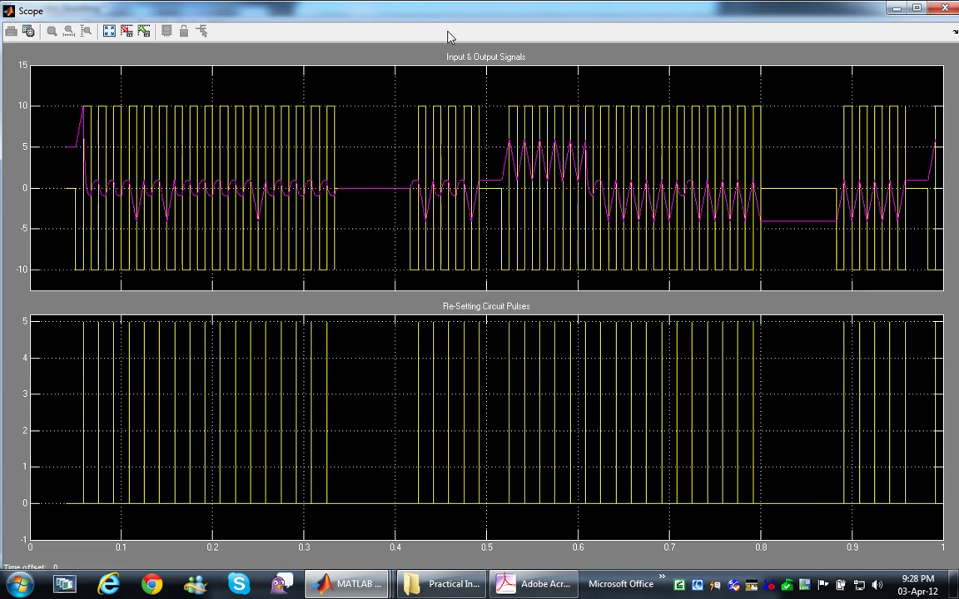
{"action": "left_click_drag", "start_coordinate": [72, 98], "coordinate": [340, 282]}
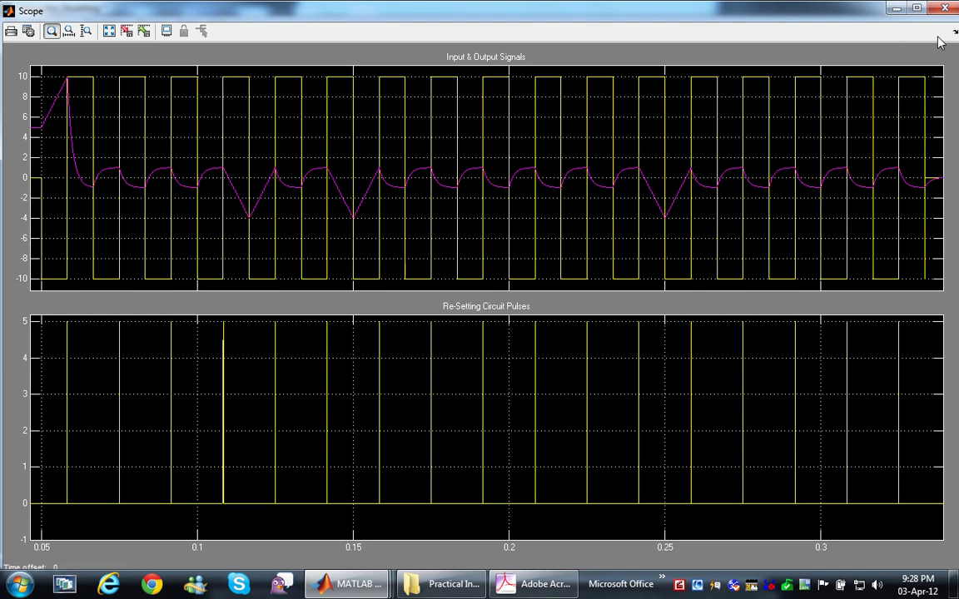
{"action": "left_click", "coordinate": [943, 10]}
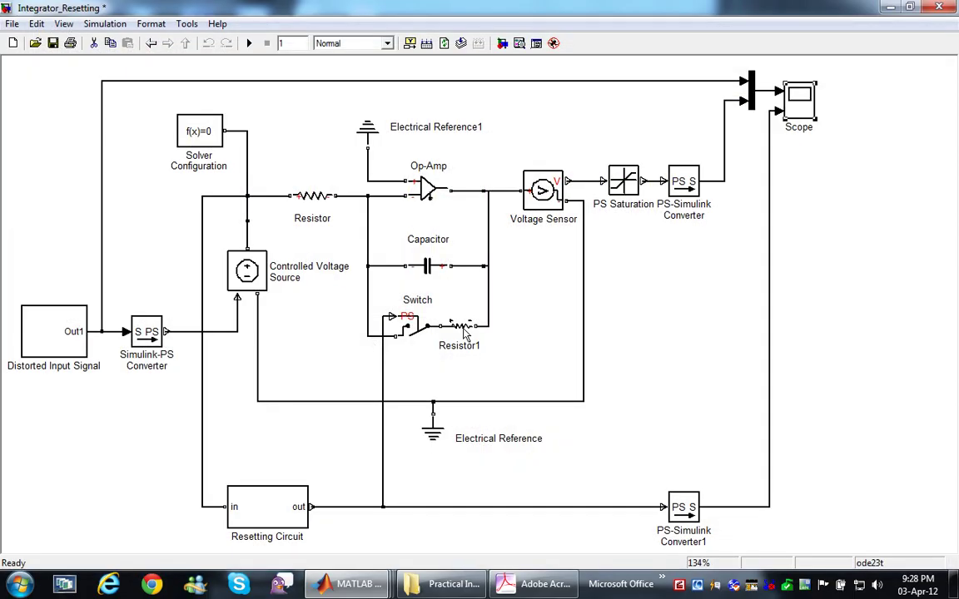
- Set the resistance of Resistor1, in series with the Switch, to 5 kOhm
{"action": "double_click", "coordinate": [456, 327]}
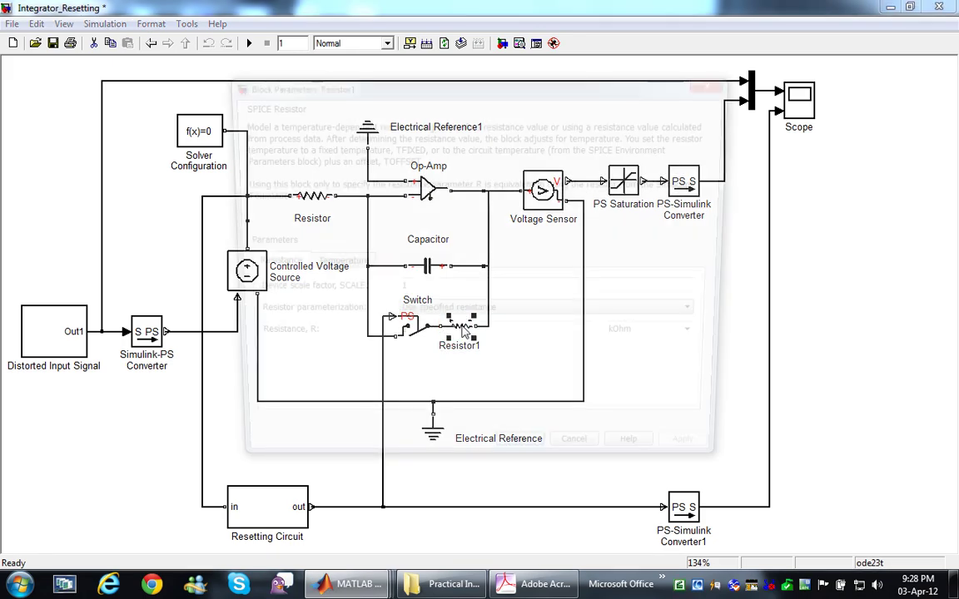
{"action": "double_click", "coordinate": [423, 340]}
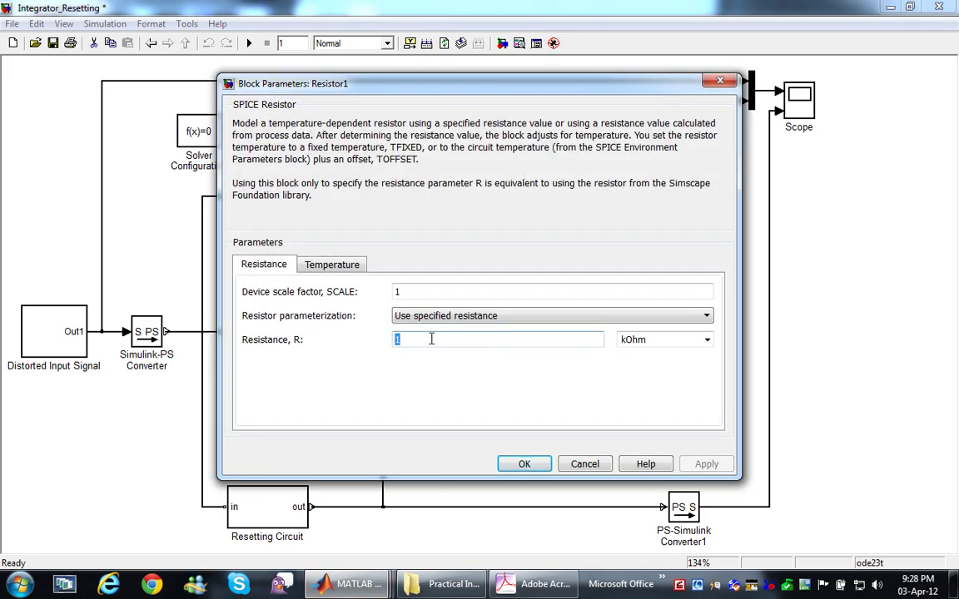
{"action": "type", "text": "5"}
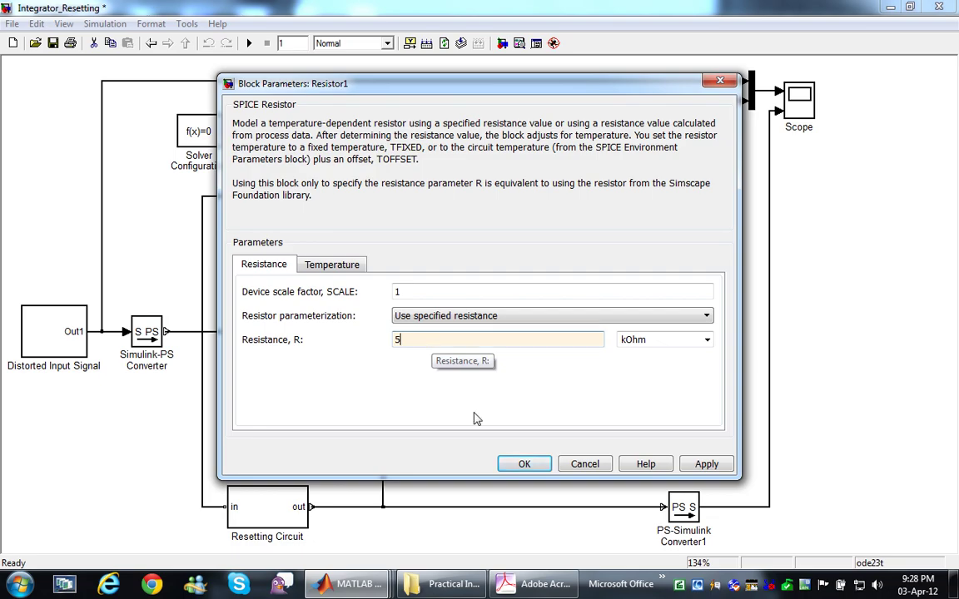
{"action": "left_click", "coordinate": [508, 463]}
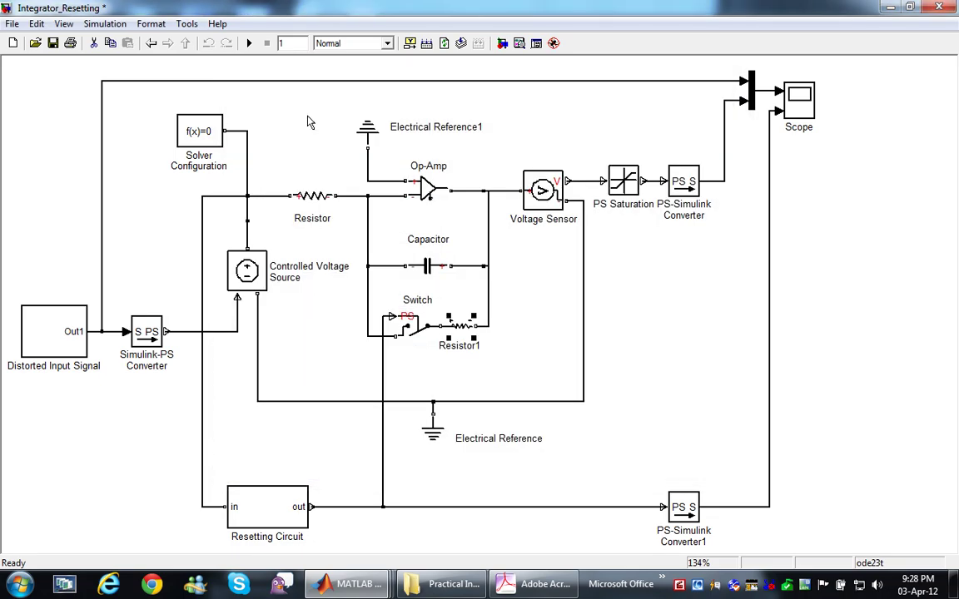
- Rerun the Integrator_Resetting simulation, check the input and output signals on the Scope, and return to the model's Op-Amp
{"action": "left_click", "coordinate": [251, 43]}
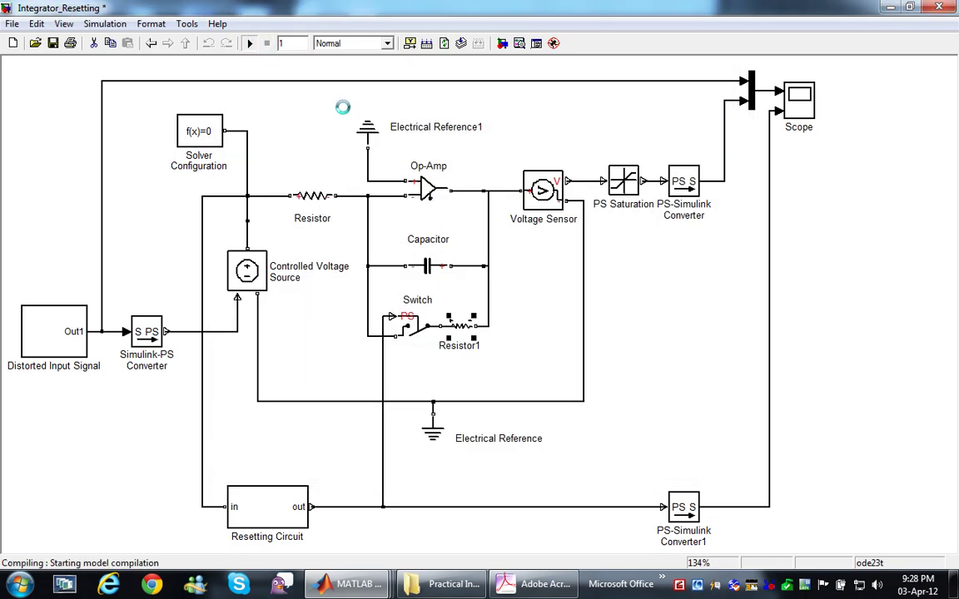
{"action": "double_click", "coordinate": [804, 102]}
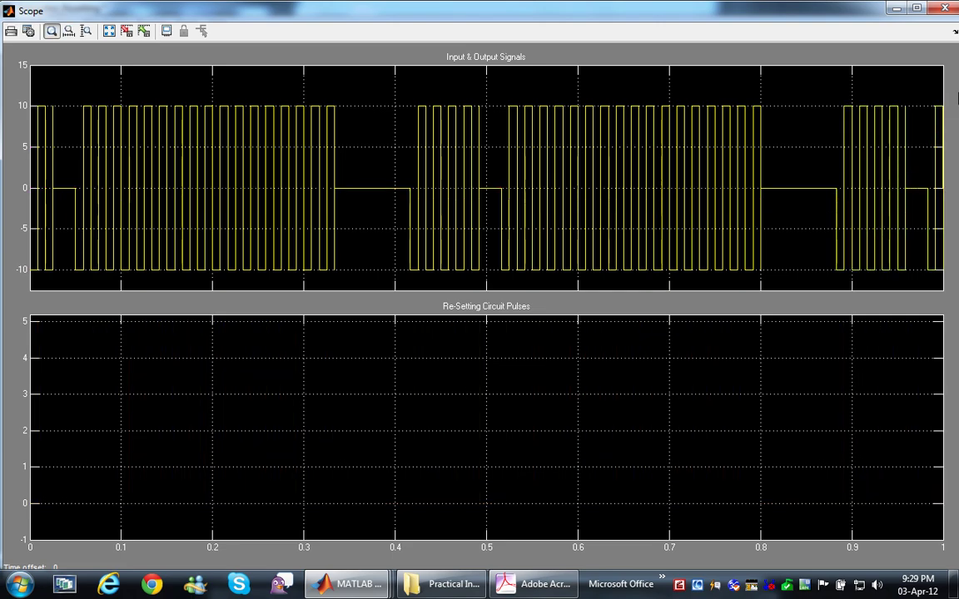
{"action": "left_click", "coordinate": [944, 9]}
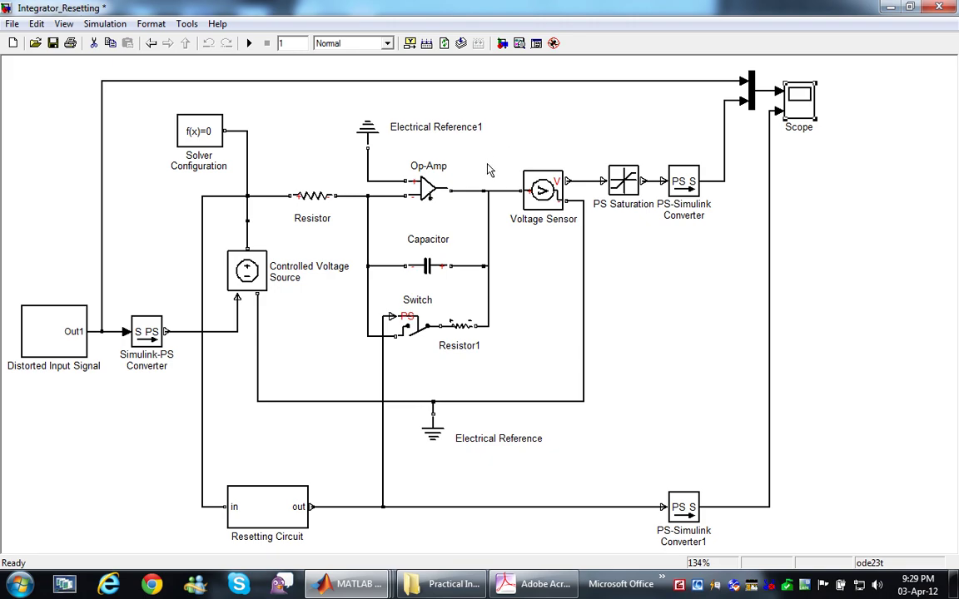
{"action": "left_click", "coordinate": [422, 196]}
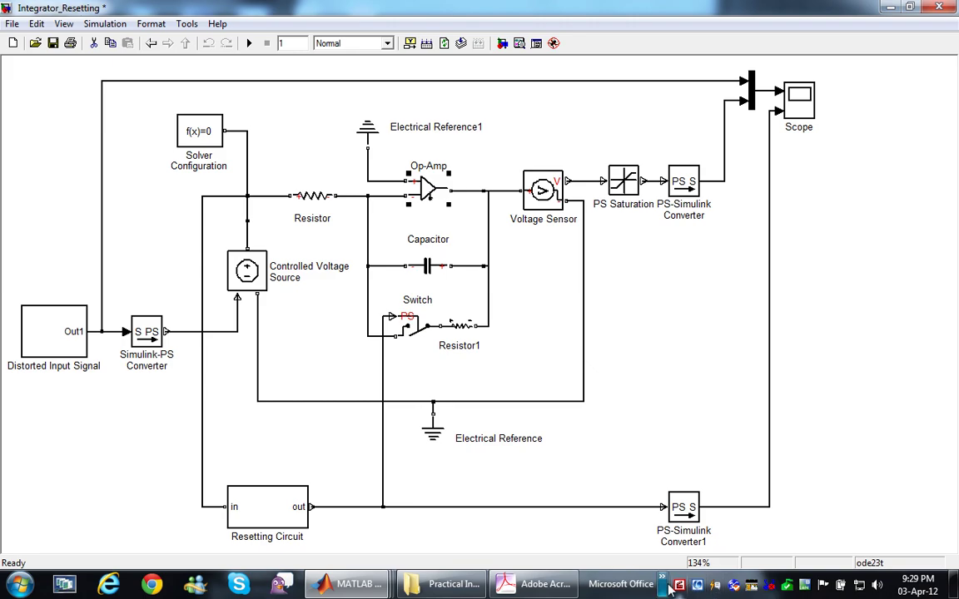